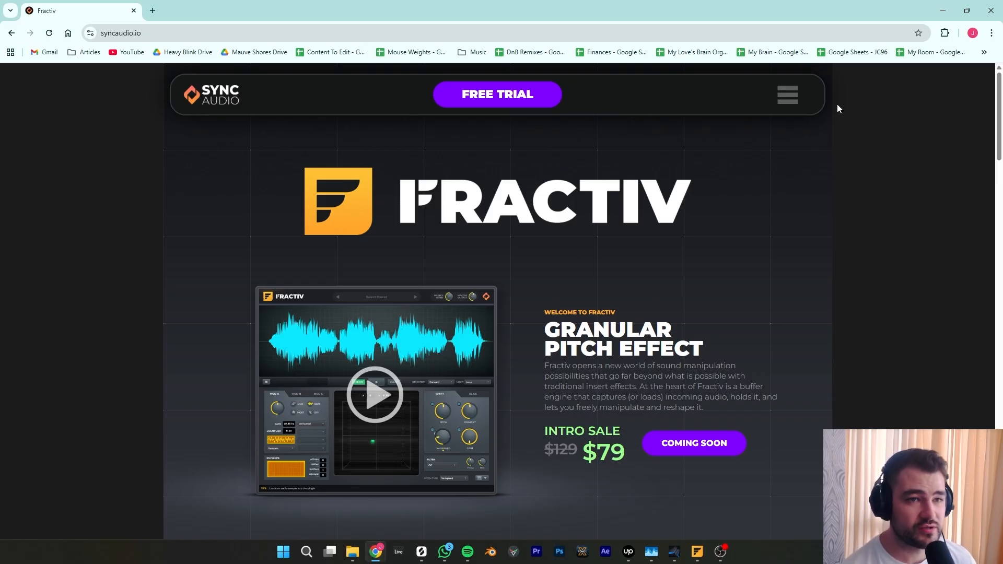
- Open the site's Downloads section to view the Fractiv installer options, then close the product details
left_click(788, 96)
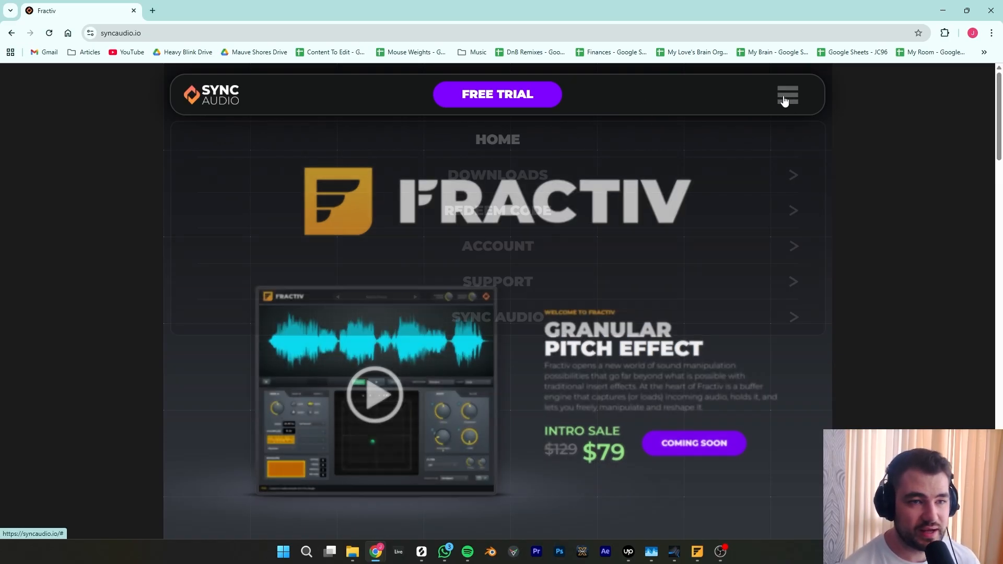
left_click(535, 176)
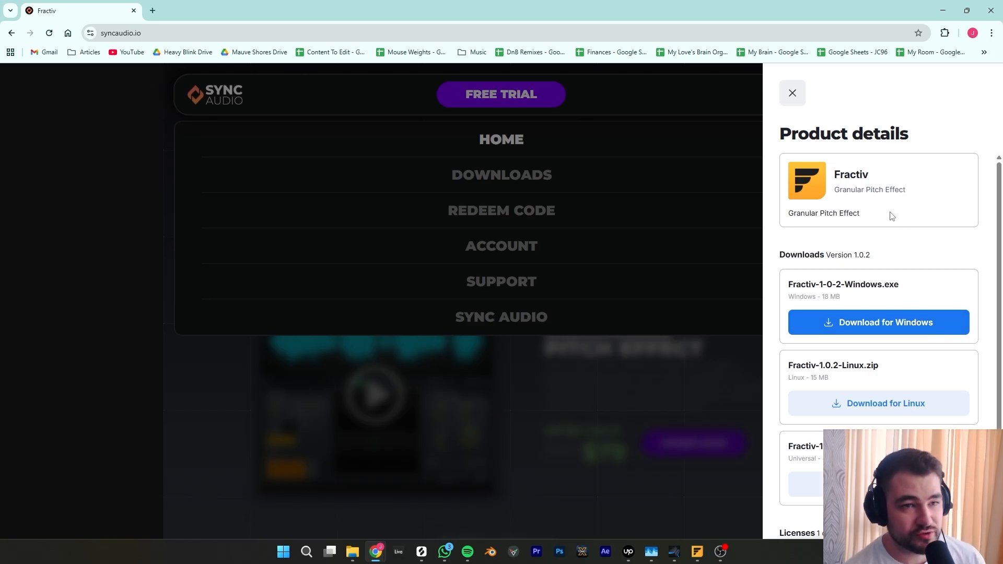
left_click(793, 97)
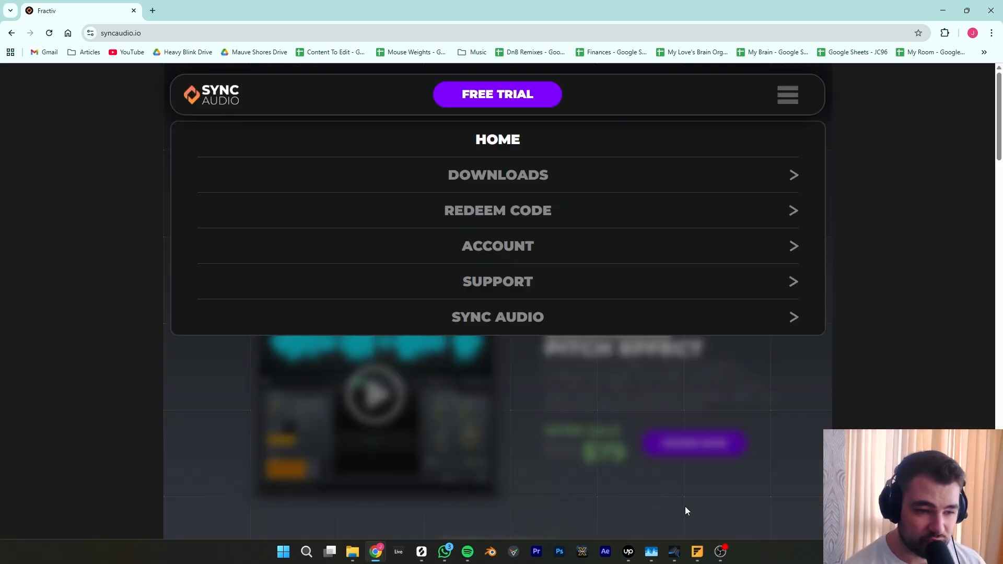
- Run the Fractiv setup through the license, components and folder pages, then exit the setup without installing
left_click(699, 552)
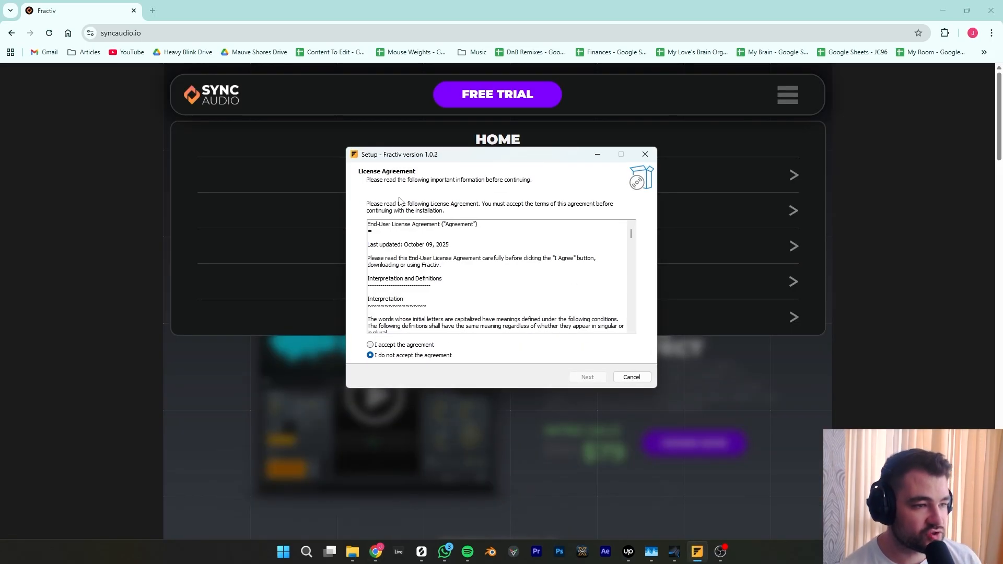
left_click(411, 346)
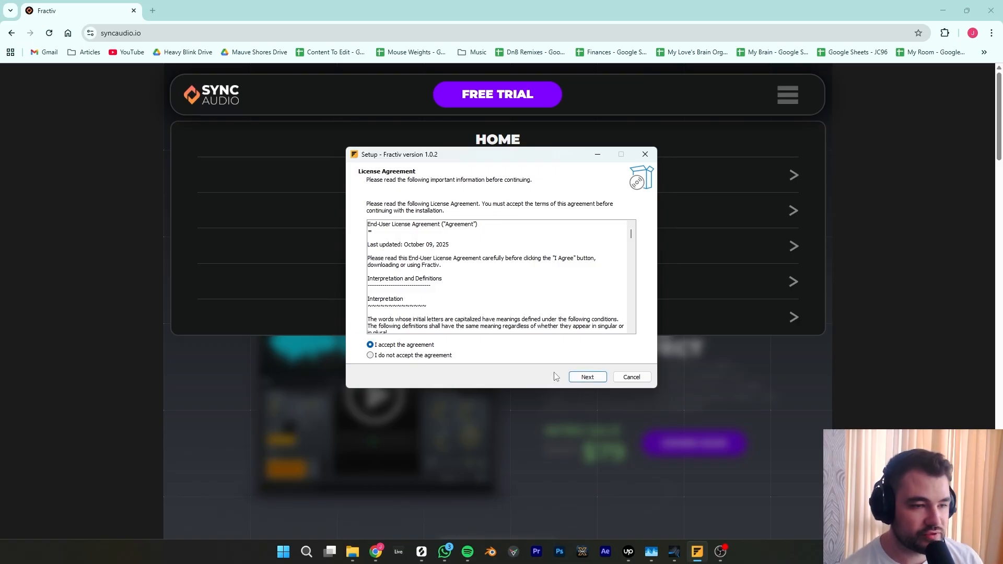
left_click(589, 377)
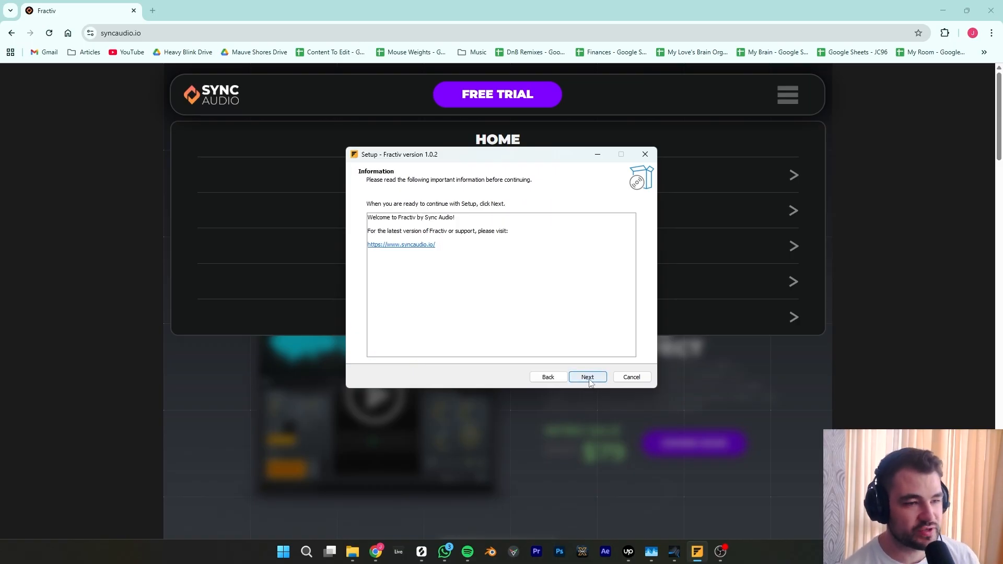
left_click(588, 378)
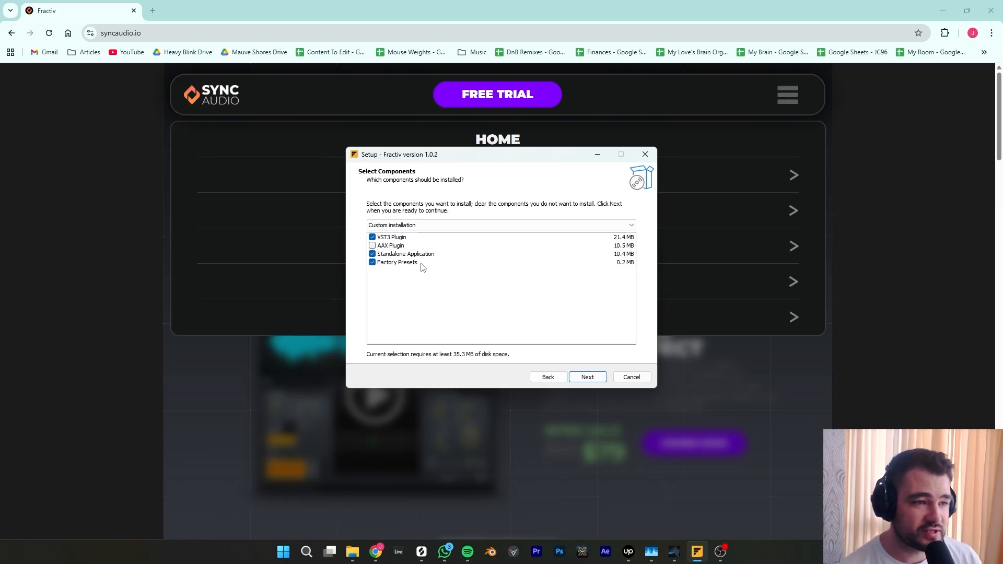
key("Return")
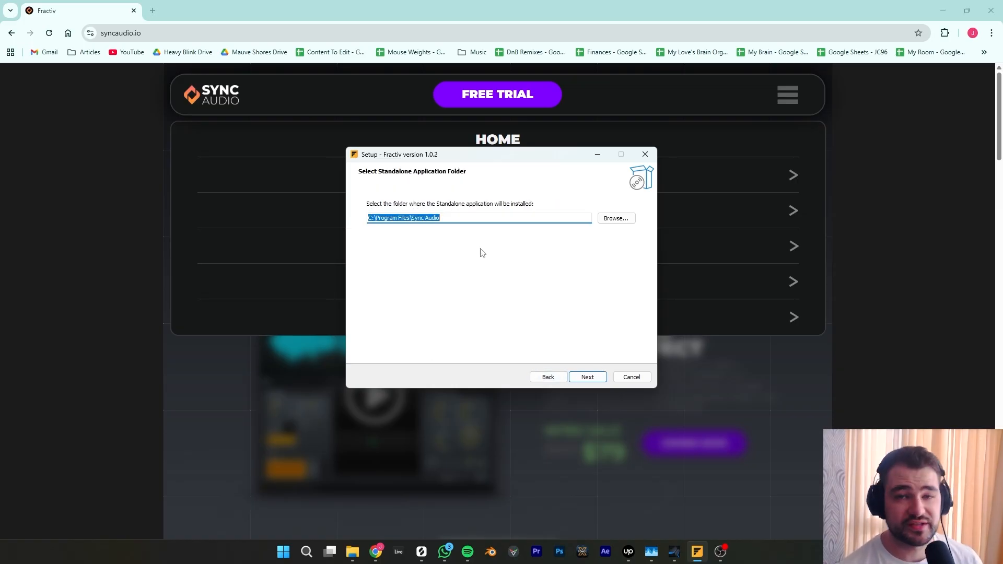
left_click(583, 379)
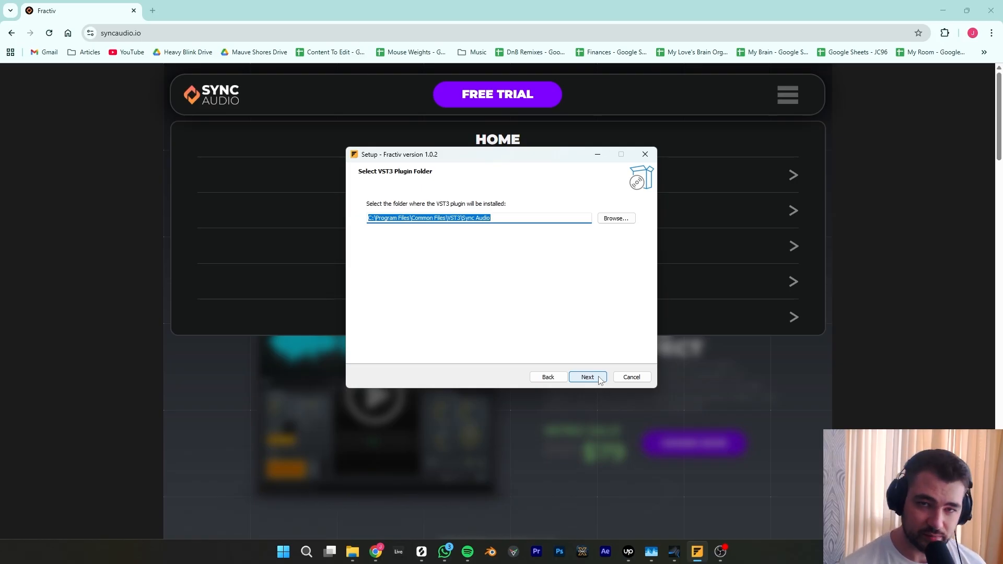
left_click(632, 377)
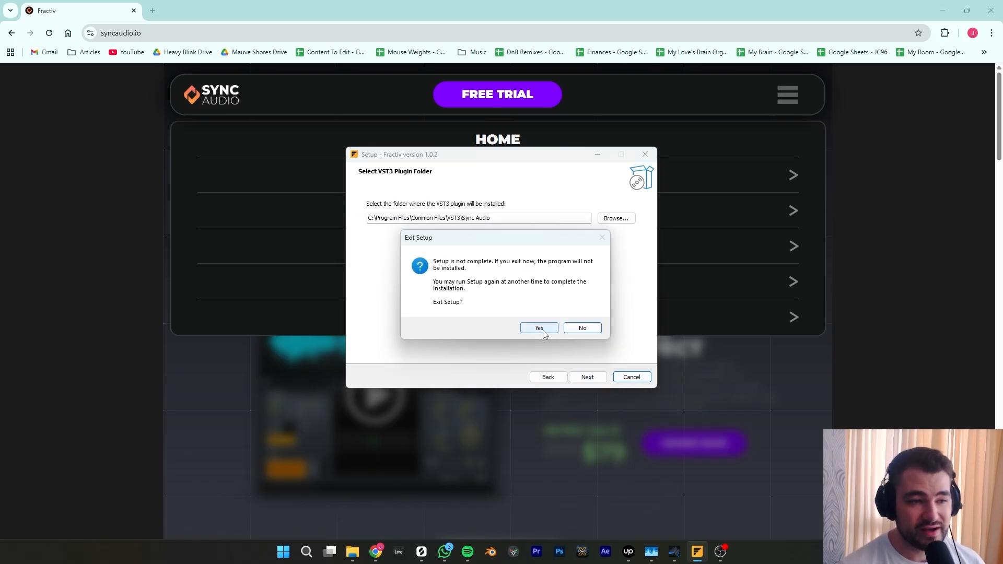
left_click(541, 330)
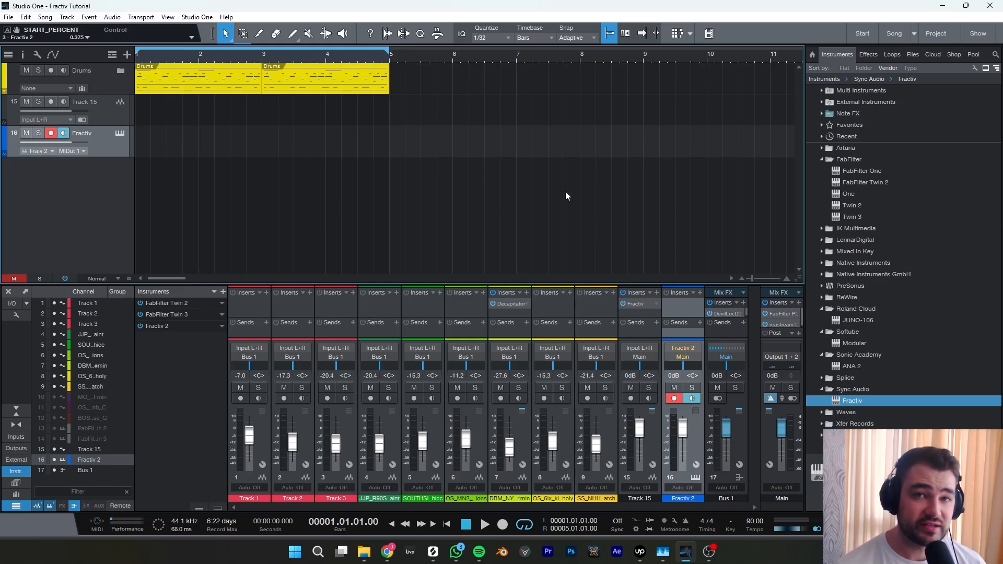
- Open the Options dialog and review the plug-in Locations settings
left_click(198, 17)
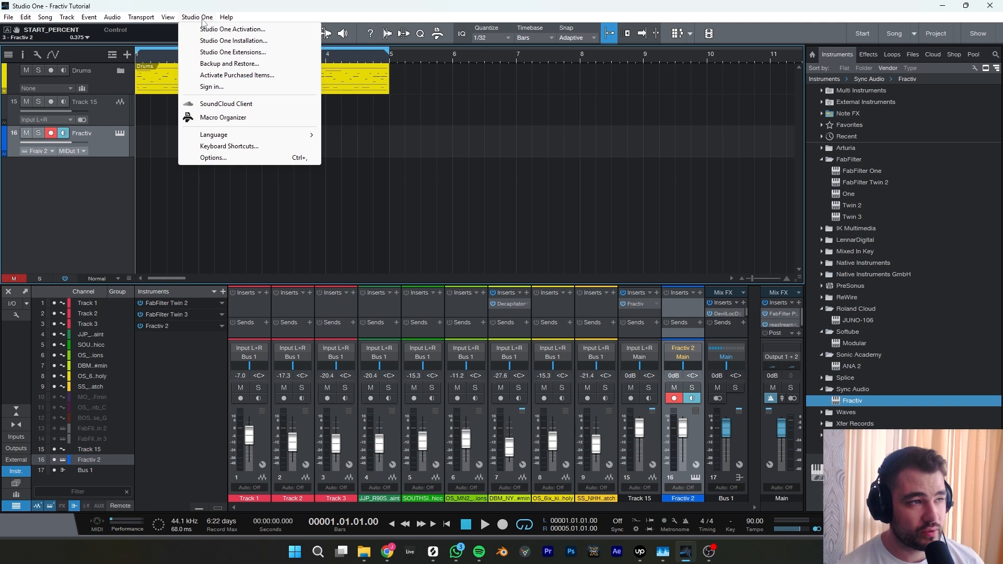
left_click(213, 158)
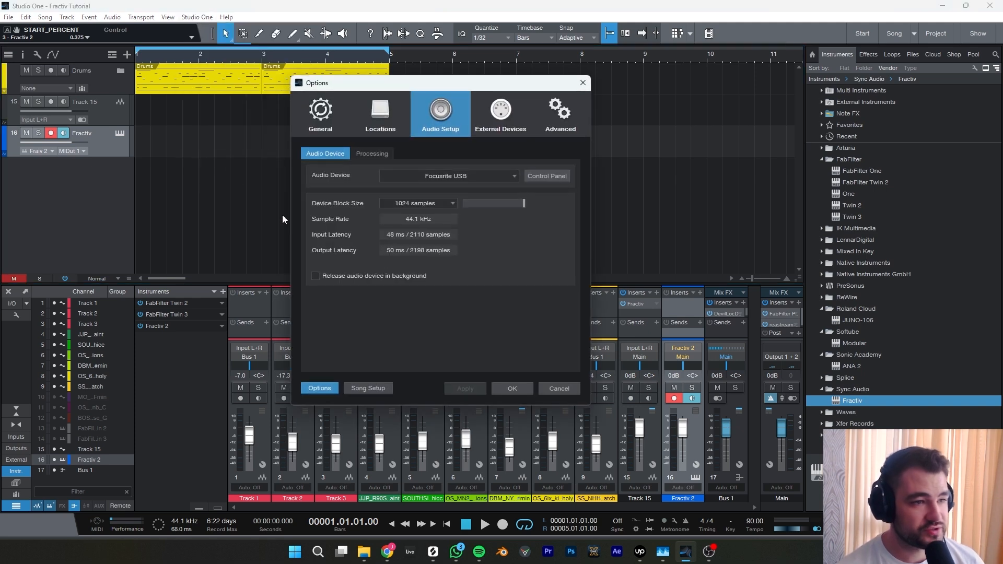
left_click(375, 120)
left_click(511, 154)
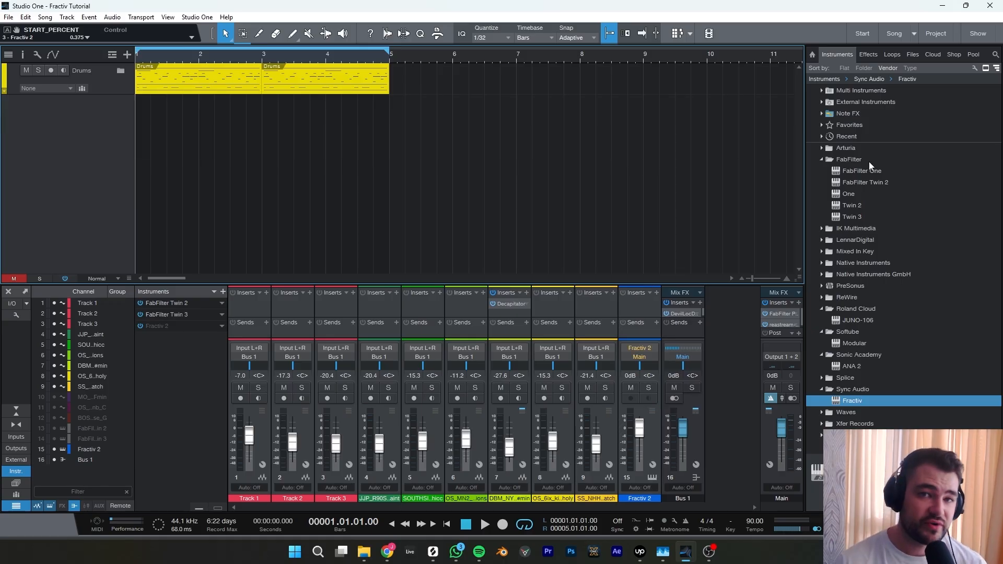
- Add Fractiv to the song as an effect on a new audio track and as a new instrument track
left_click(867, 55)
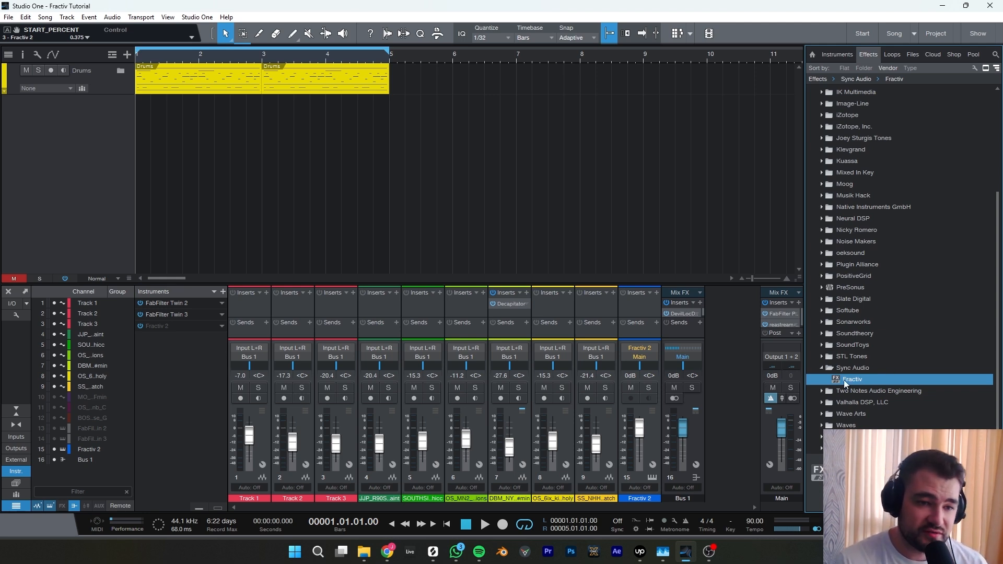
left_click_drag(854, 380, 30, 153)
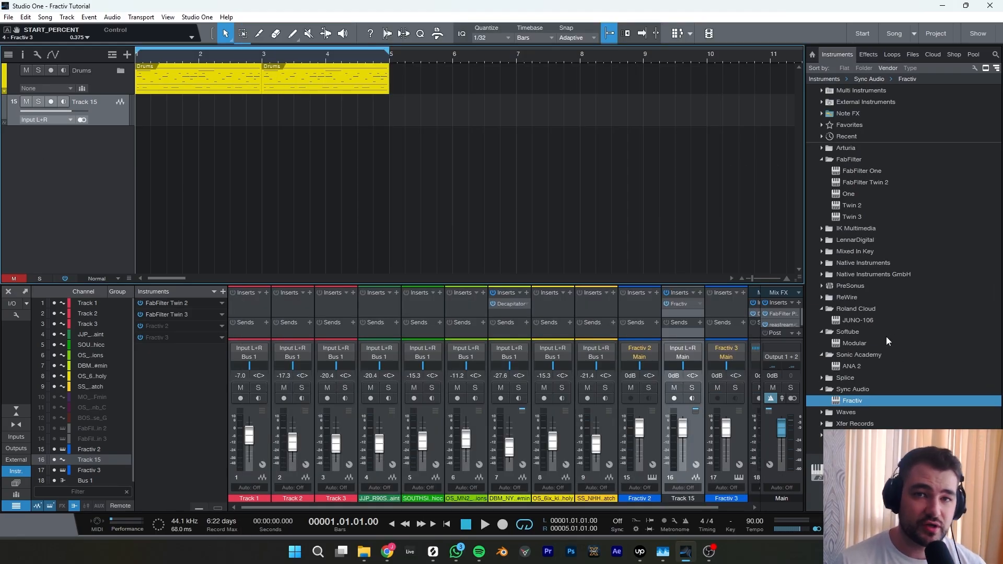
left_click_drag(855, 403, 97, 170)
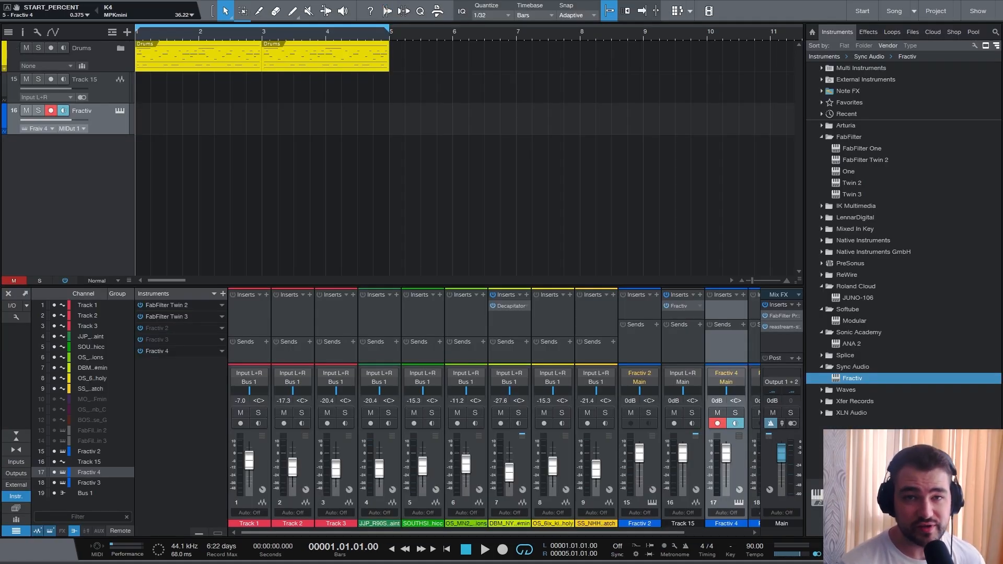
- Open the Fractiv instrument editor and toggle the onscreen MIDI keyboard off and back on
left_click(120, 112)
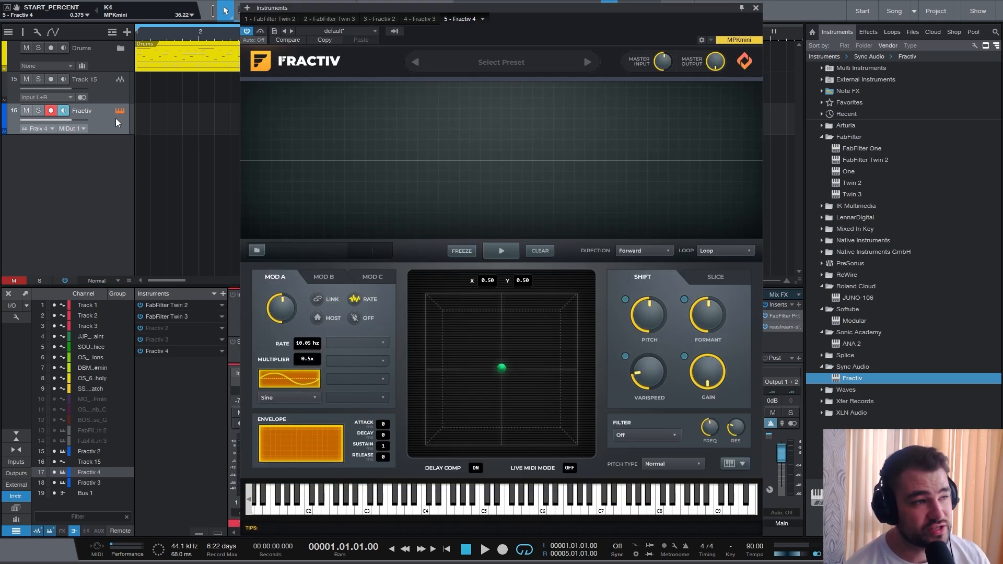
left_click(51, 111)
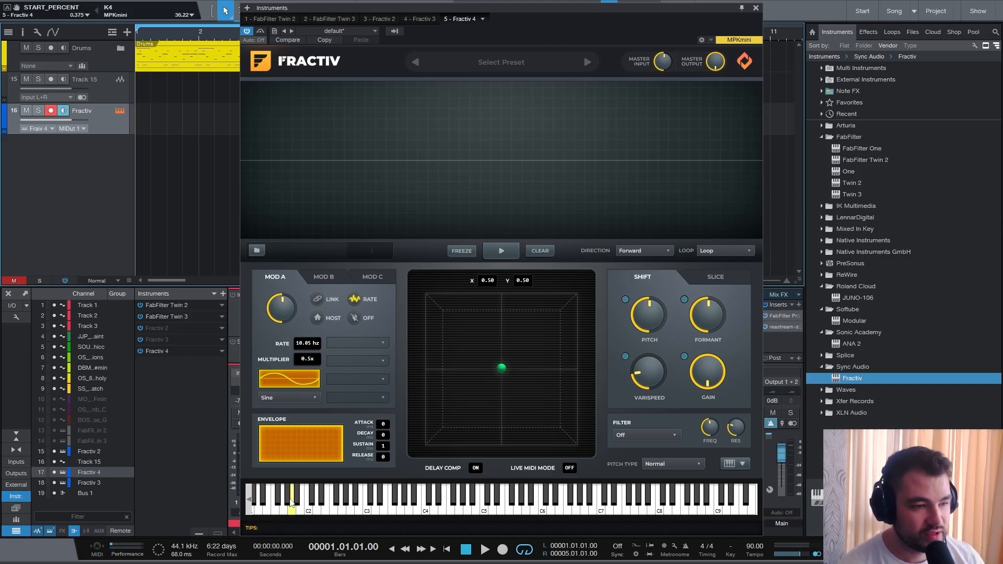
left_click(743, 465)
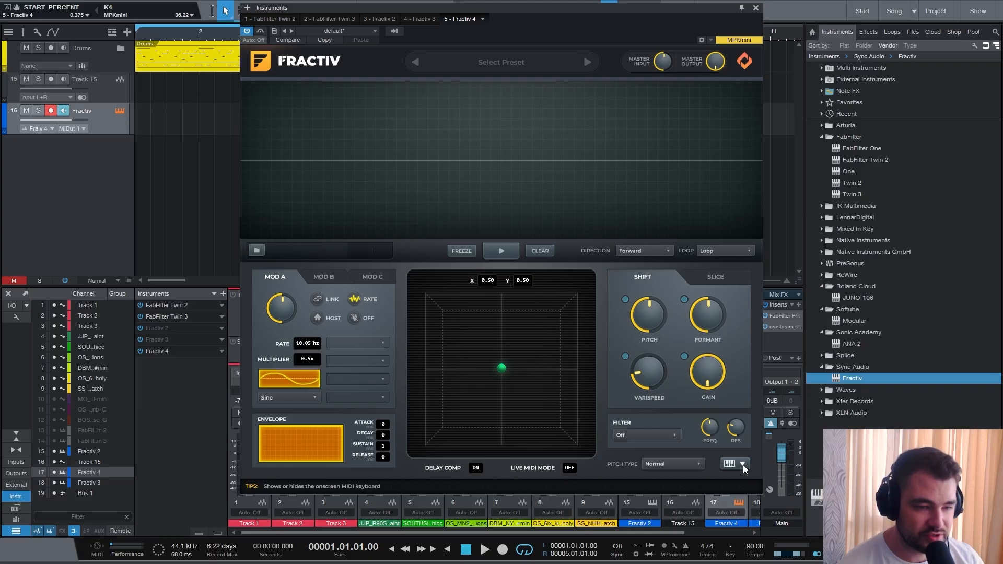
left_click(743, 465)
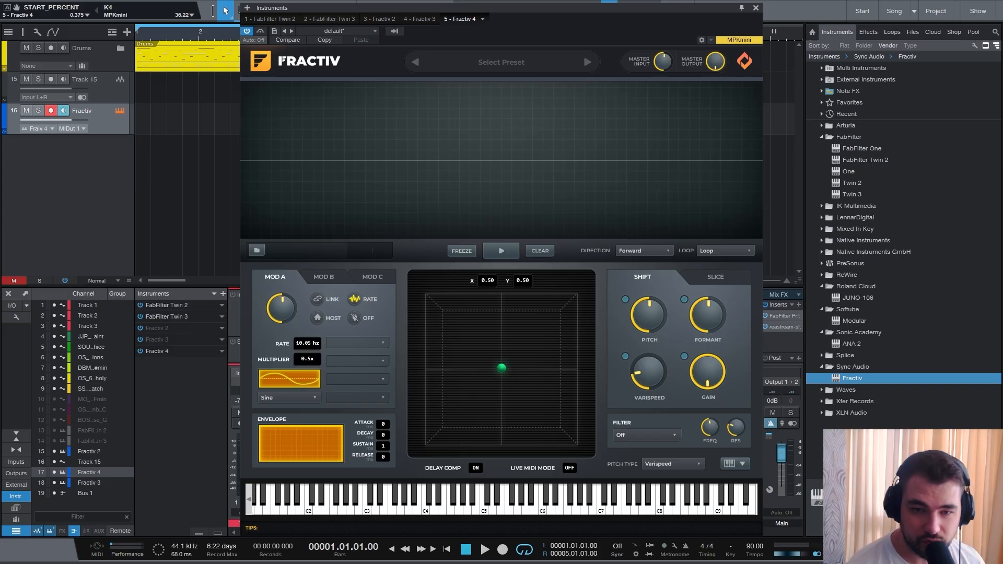
- Load the sample OS_757_808_riot_C.wav into Fractiv's buffer and move the plug-in window aside
left_click_drag(579, 228, 747, 187)
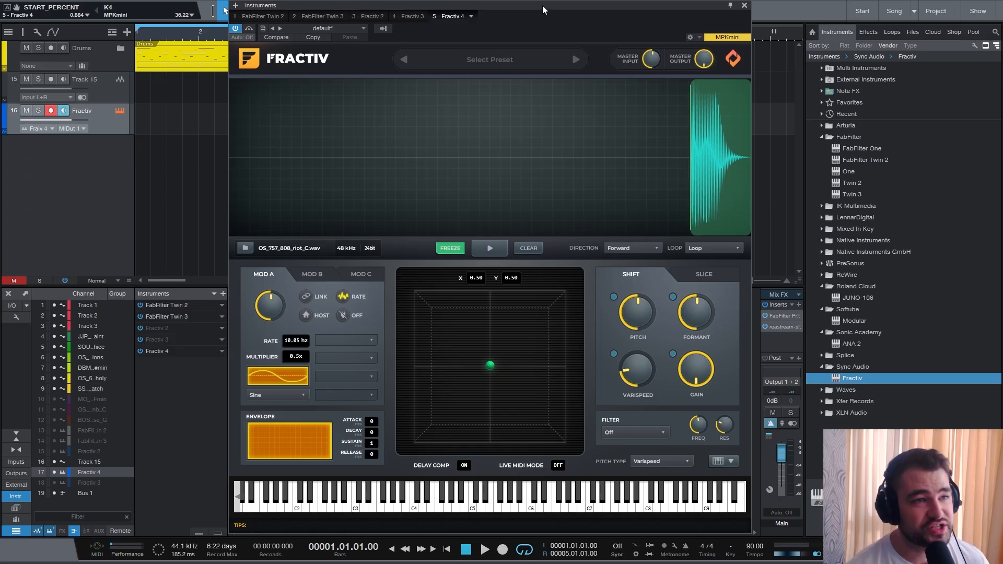
left_click_drag(544, 9, 392, 12)
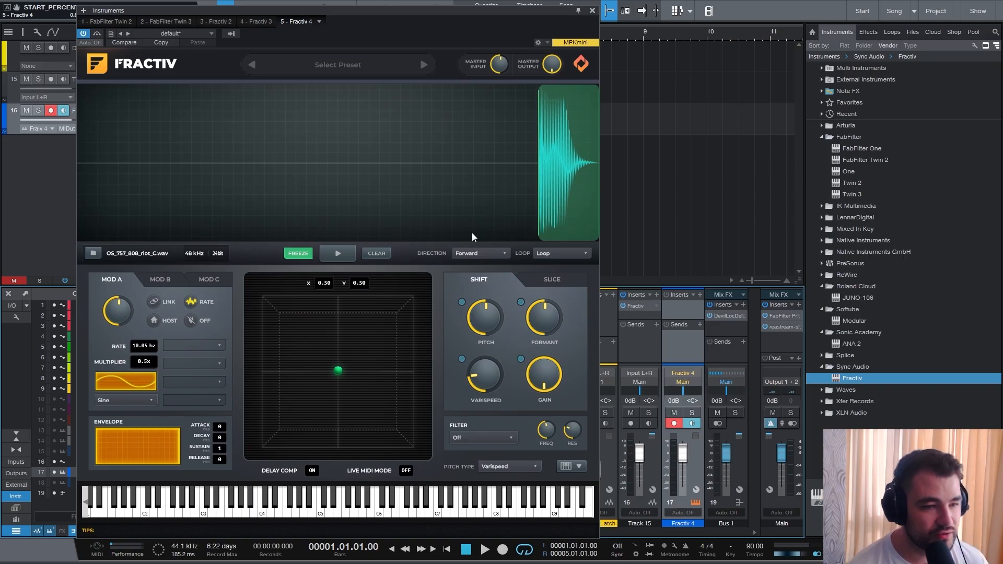
- Open the Fractiv channel's macro controls and assign Knob 1 to K1 on the MPKmini
left_click(696, 490)
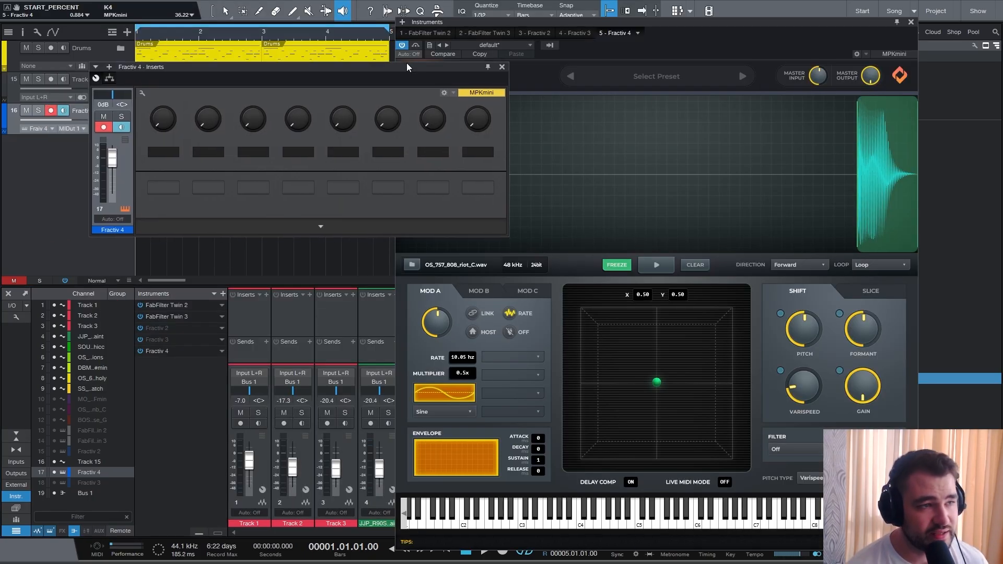
left_click_drag(406, 62, 335, 58)
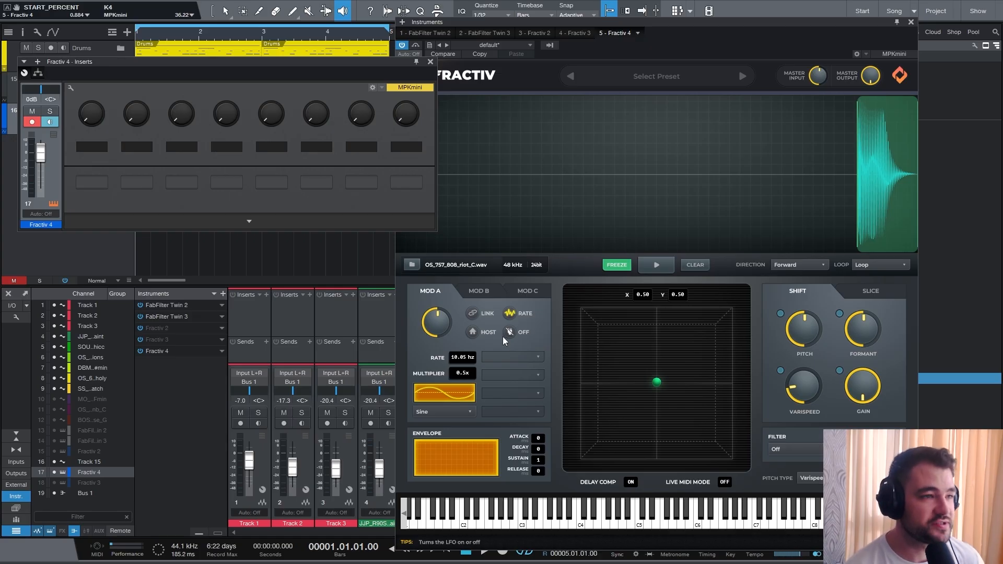
right_click(92, 115)
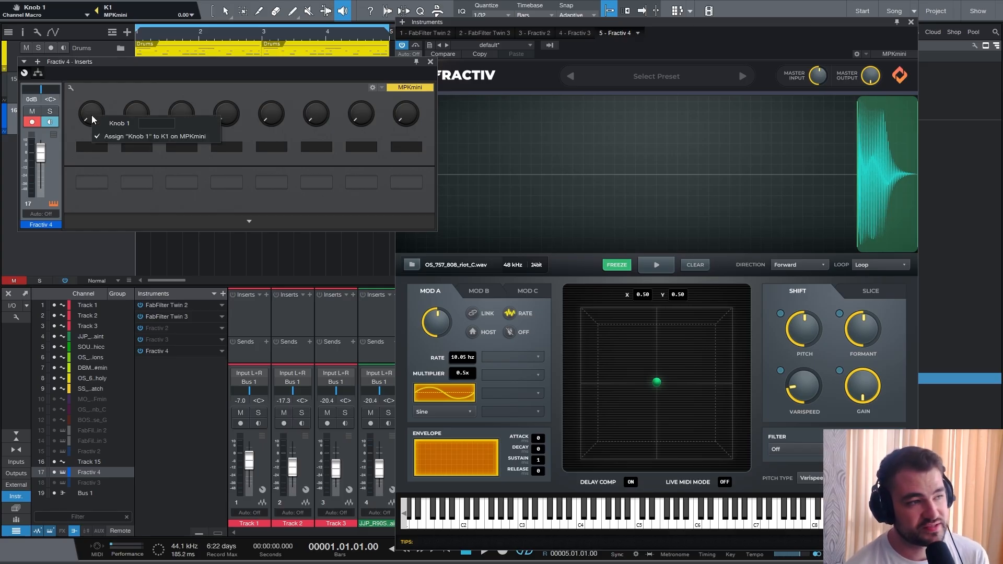
left_click(178, 136)
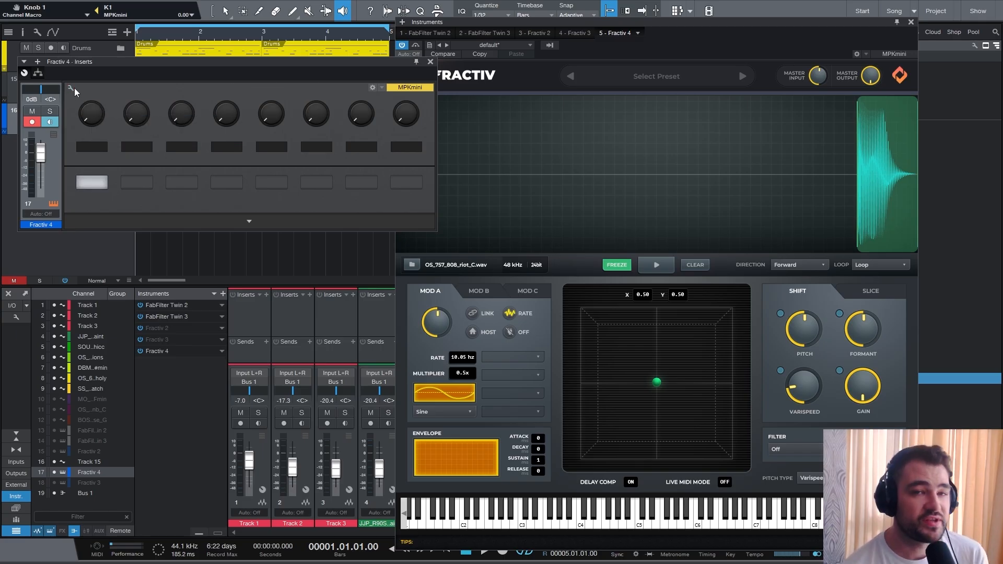
- Map Knob 1 to Fractiv's LFO1DEPTH parameter, then close the macro panel
left_click(73, 88)
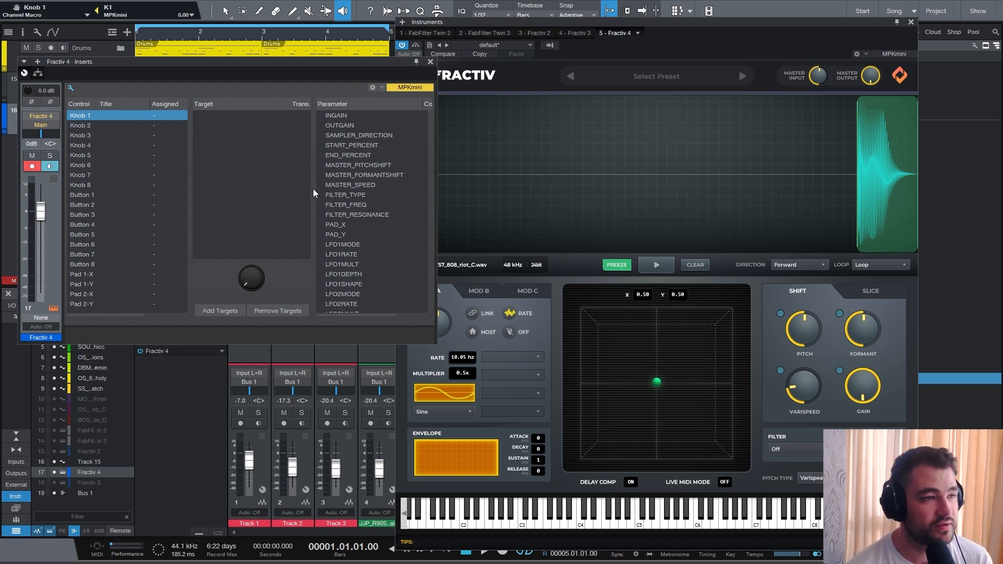
left_click(351, 277)
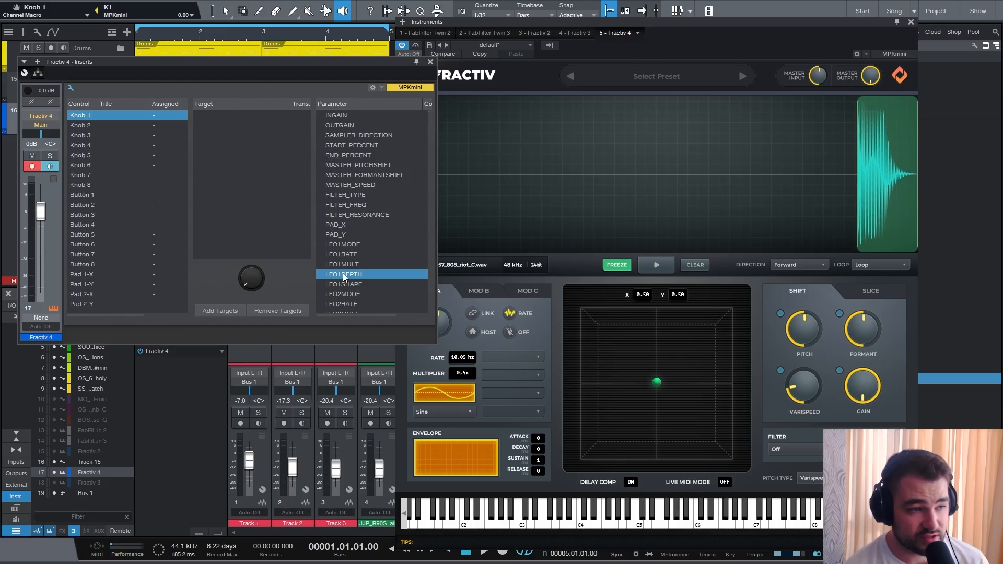
double_click(343, 274)
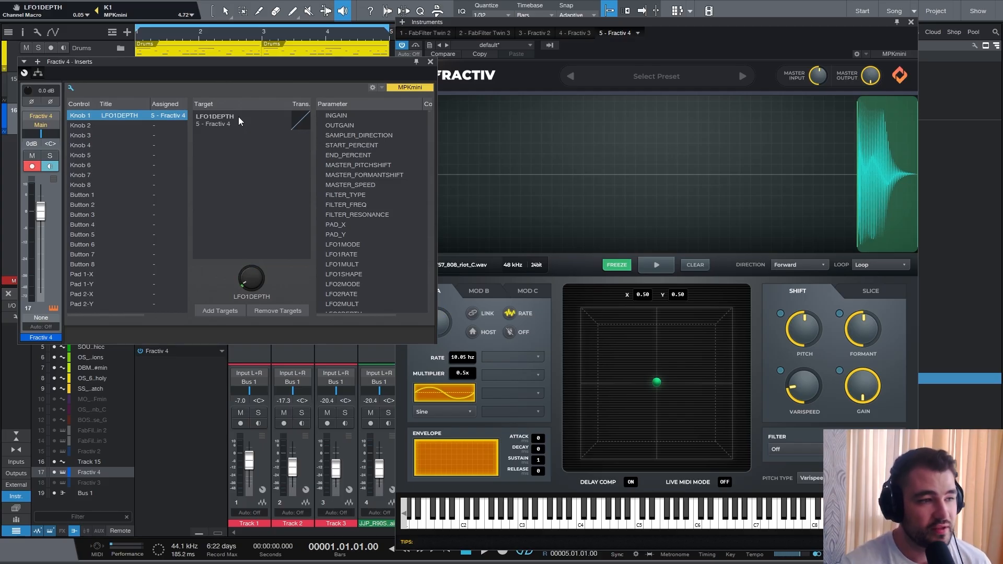
left_click_drag(231, 61, 206, 16)
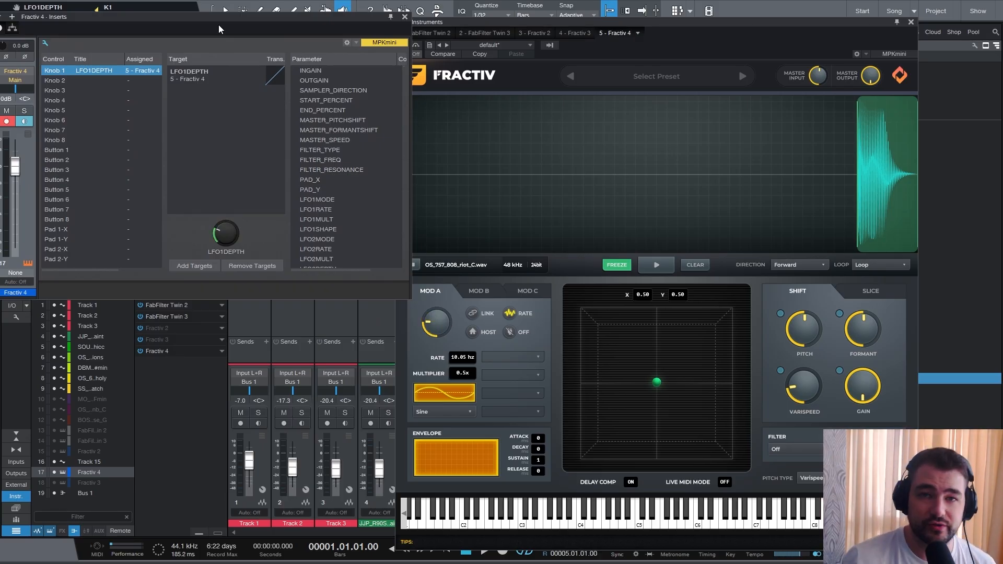
left_click(45, 43)
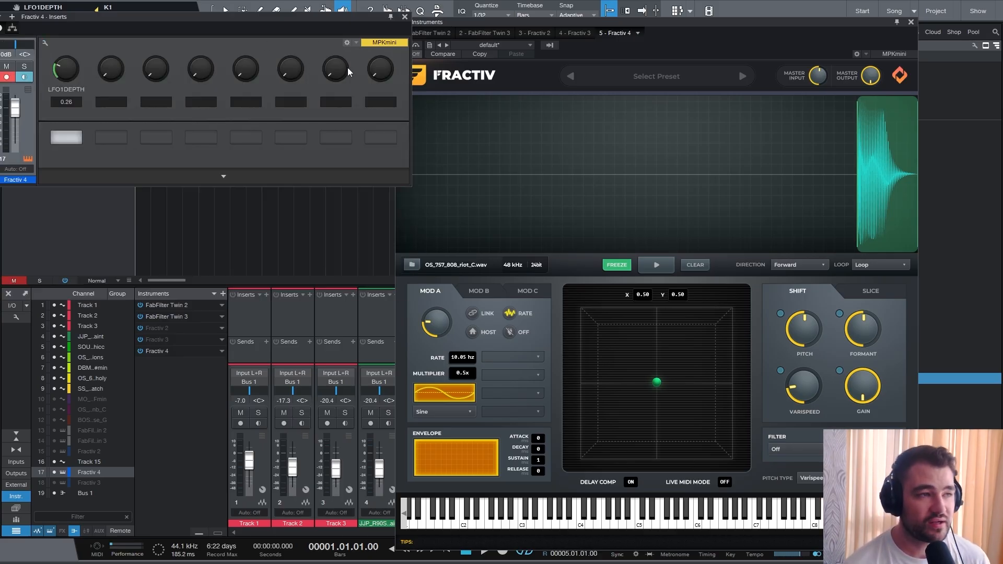
left_click(406, 17)
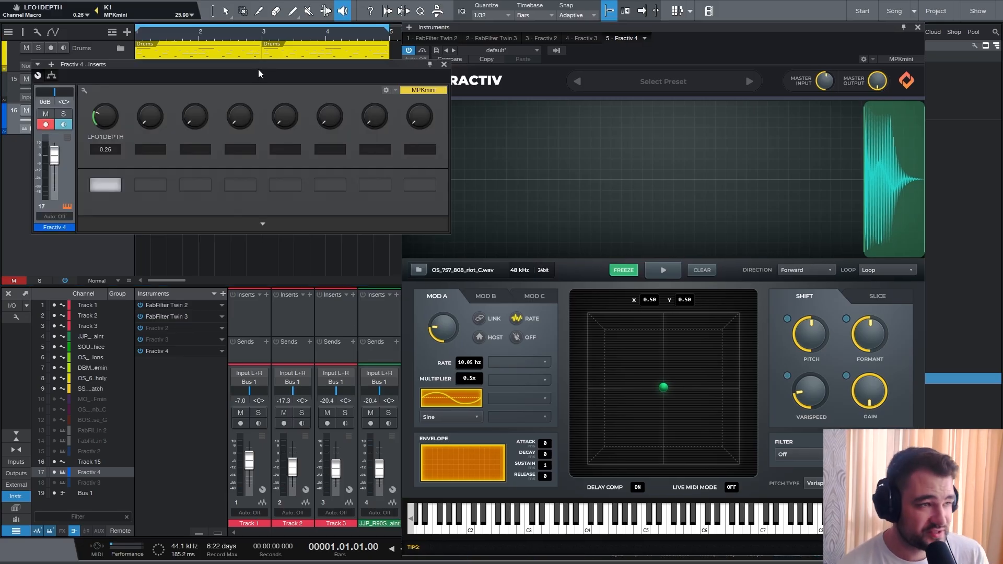
- Open the Fractiv effect inserted on Track 15 and reposition its window
left_click_drag(258, 69, 245, 61)
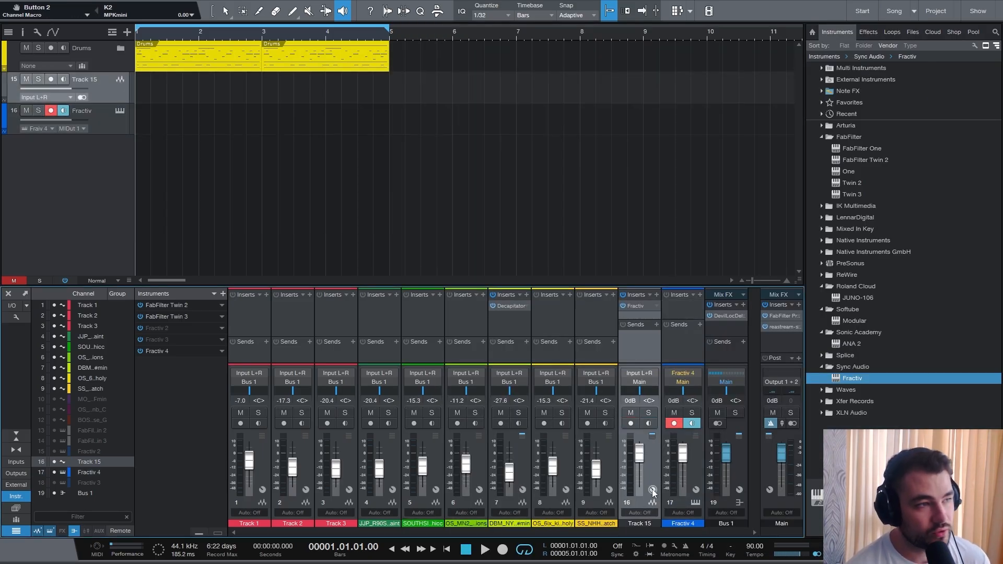
left_click(641, 308)
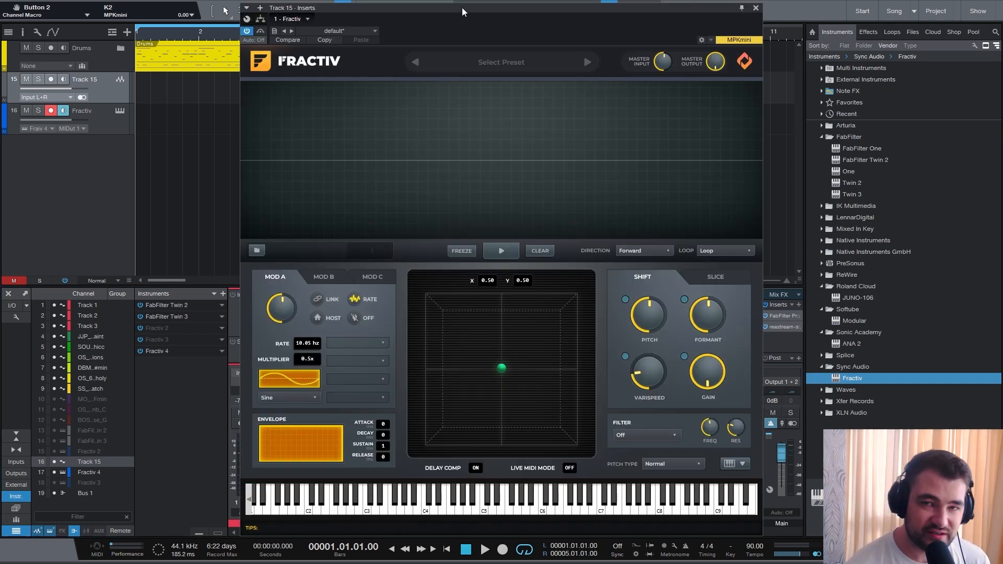
left_click_drag(462, 7, 478, 8)
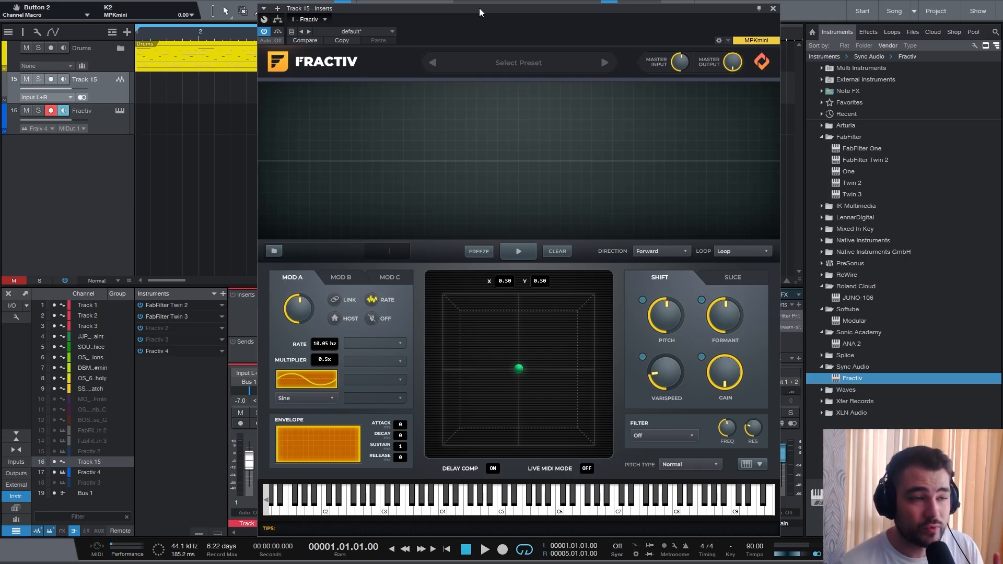
- Open Track 15's channel macro controls and move the macro panel out of the way
left_click_drag(479, 8, 314, 15)
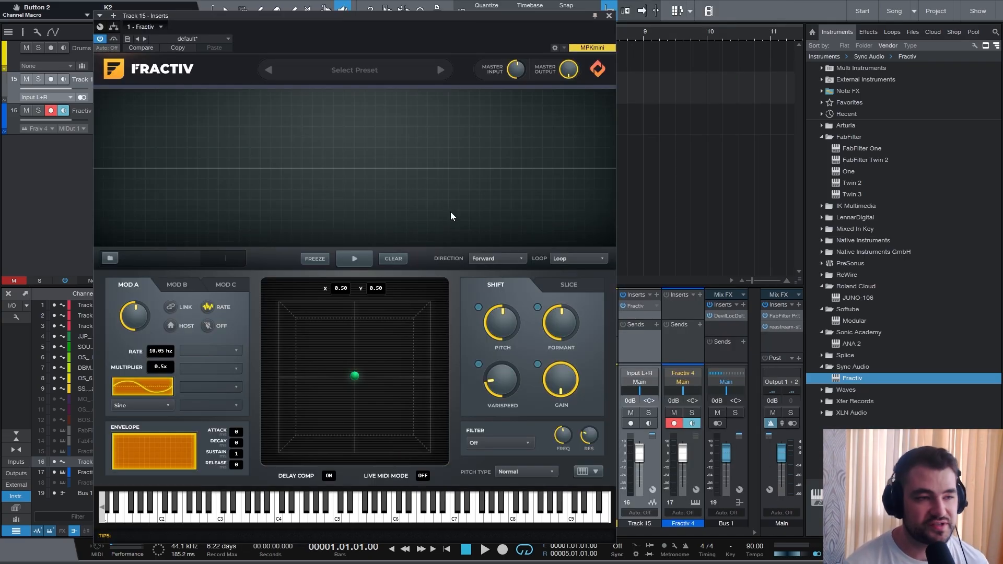
left_click(653, 491)
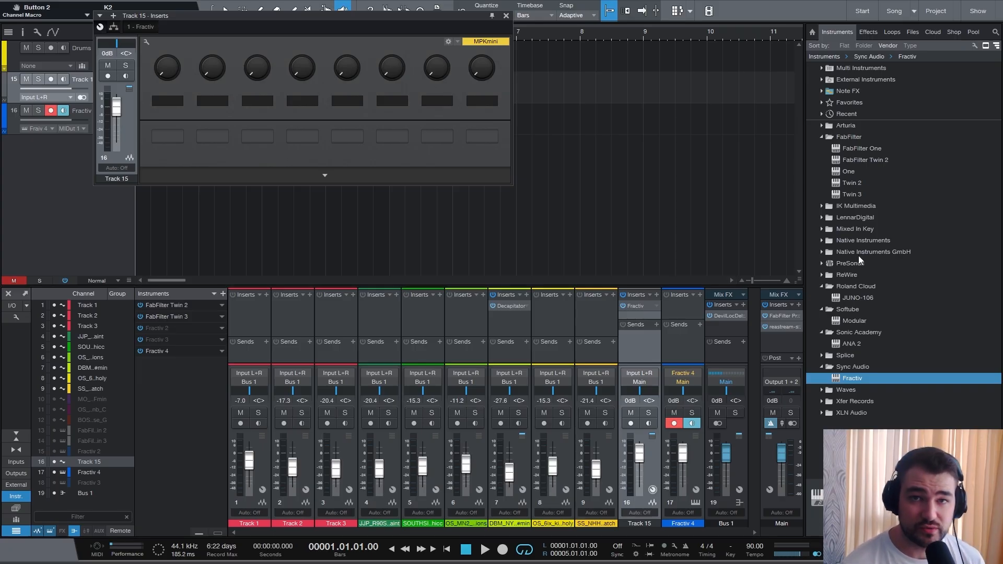
left_click(492, 17)
left_click_drag(418, 20, 369, 31)
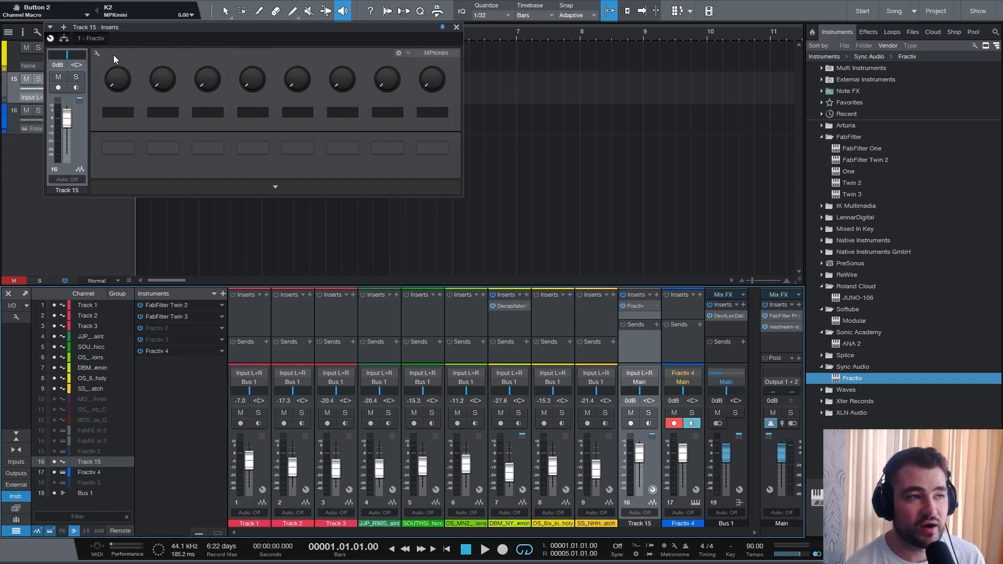
- Open the Fractiv effect on Track 15 beside the macro panel and open the macro mapping view
left_click(635, 306)
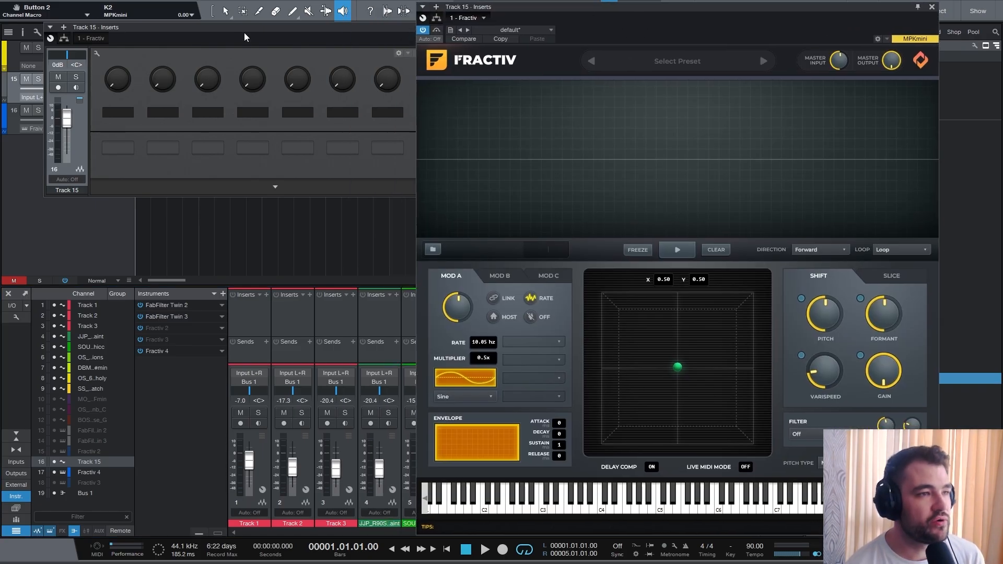
left_click_drag(257, 34, 229, 56)
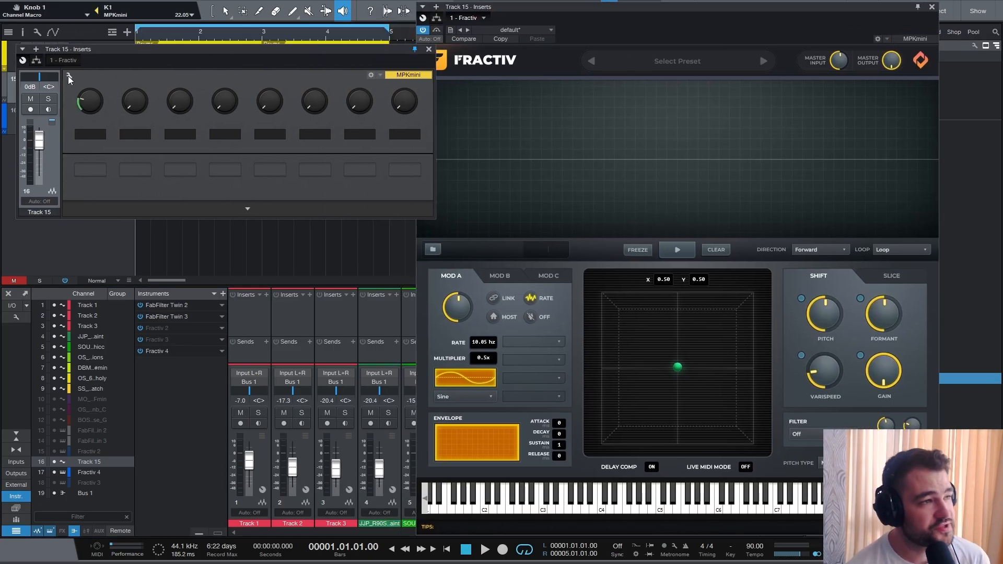
left_click(69, 77)
double_click(341, 163)
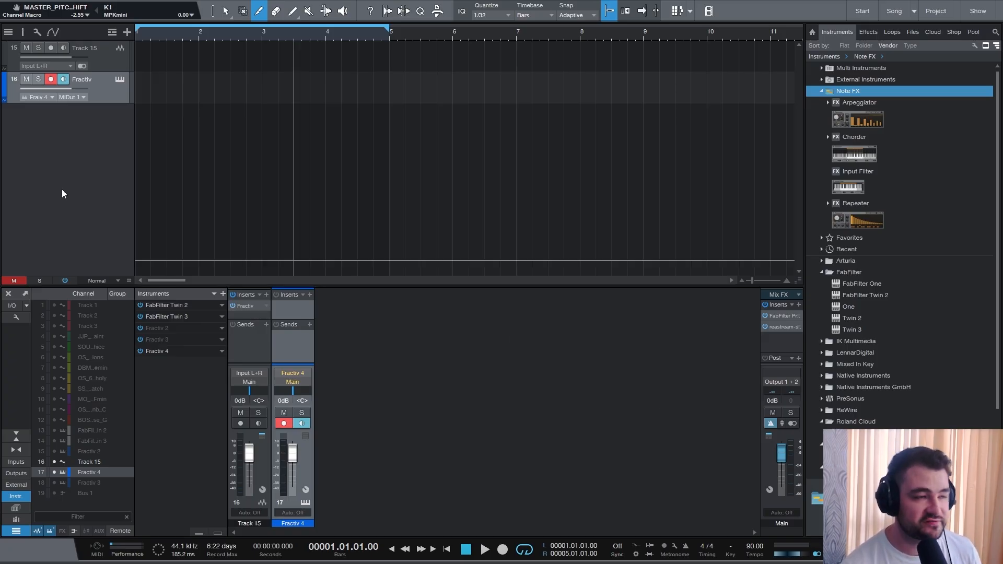
- Add a new stereo audio track below the Fractiv instrument track
right_click(93, 180)
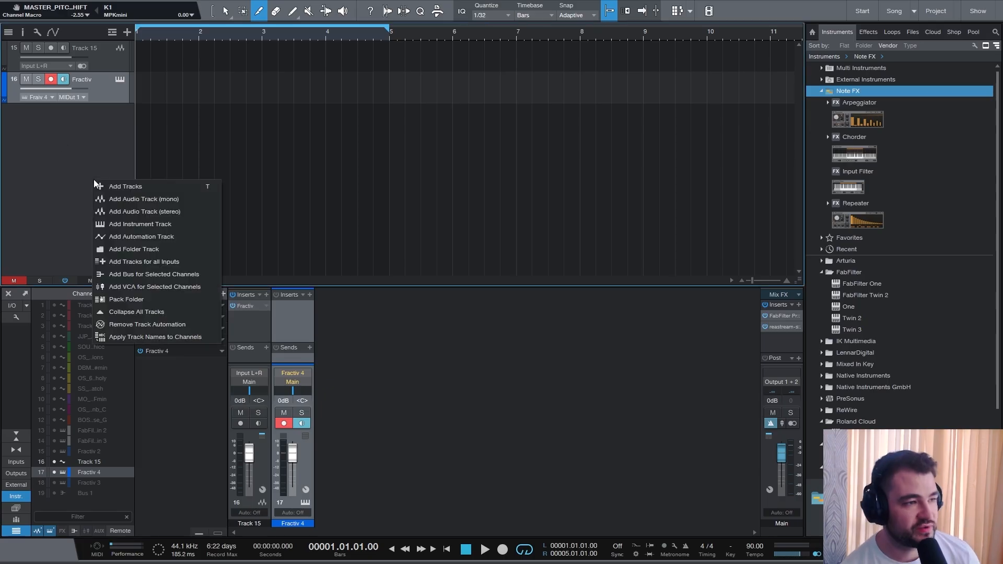
left_click(127, 205)
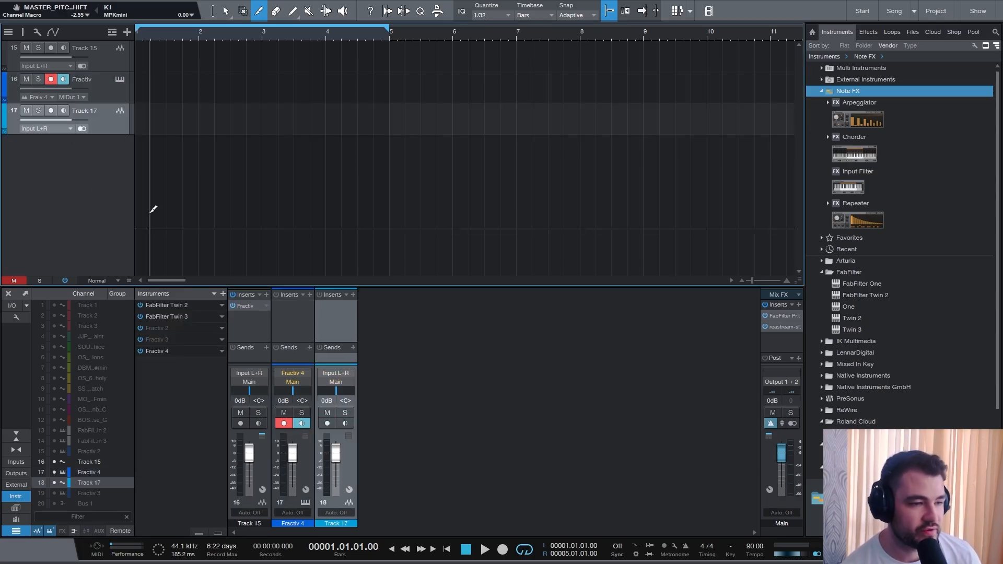
- Inspect the Fractiv 4 instrument channel's editor and its output routing options
left_click(287, 321)
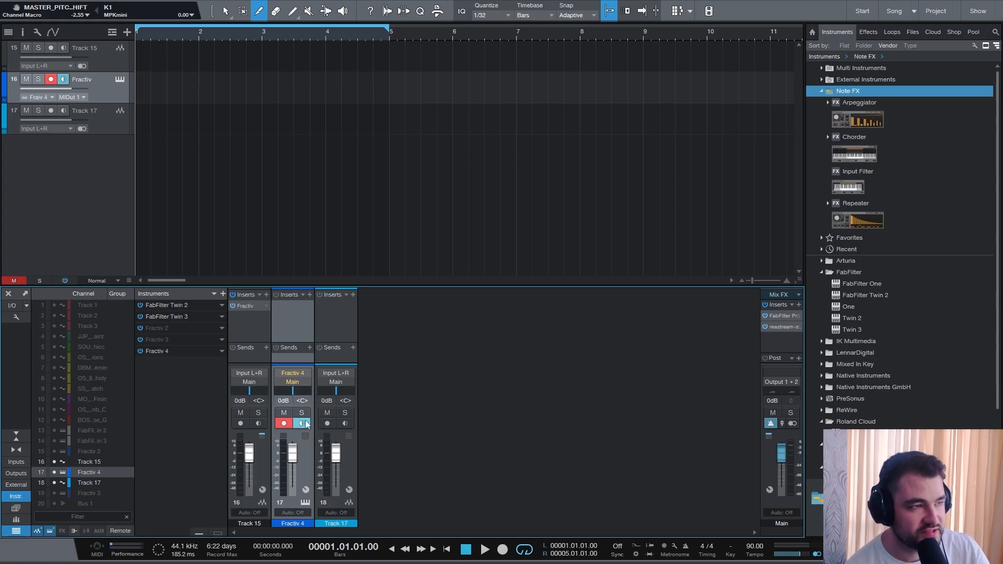
left_click(306, 502)
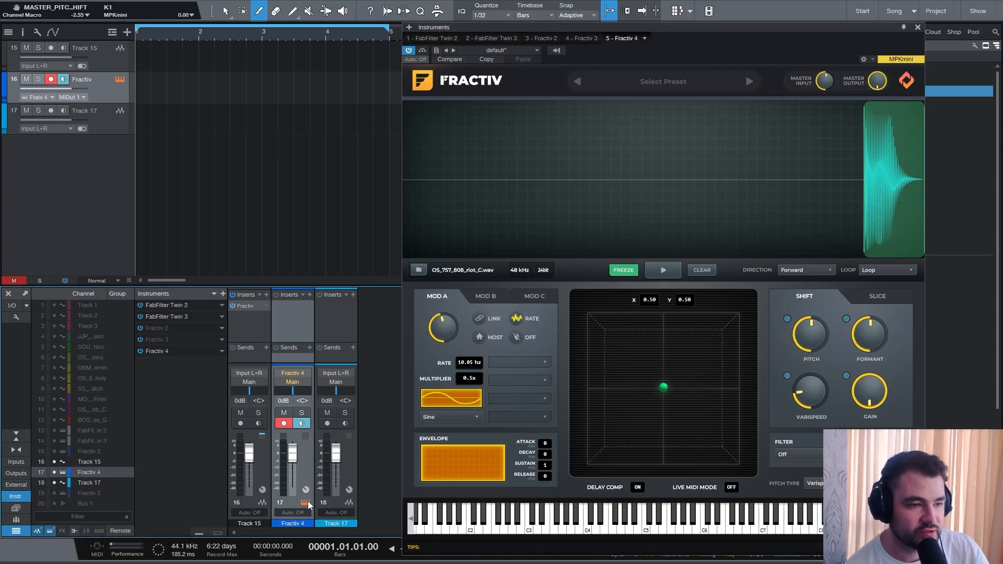
left_click(307, 502)
left_click(356, 328)
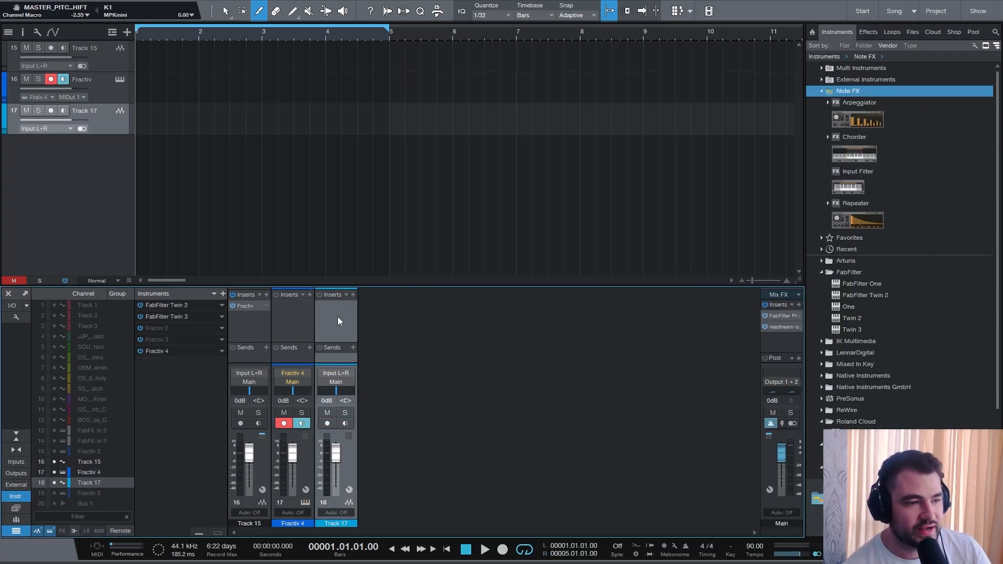
left_click(305, 384)
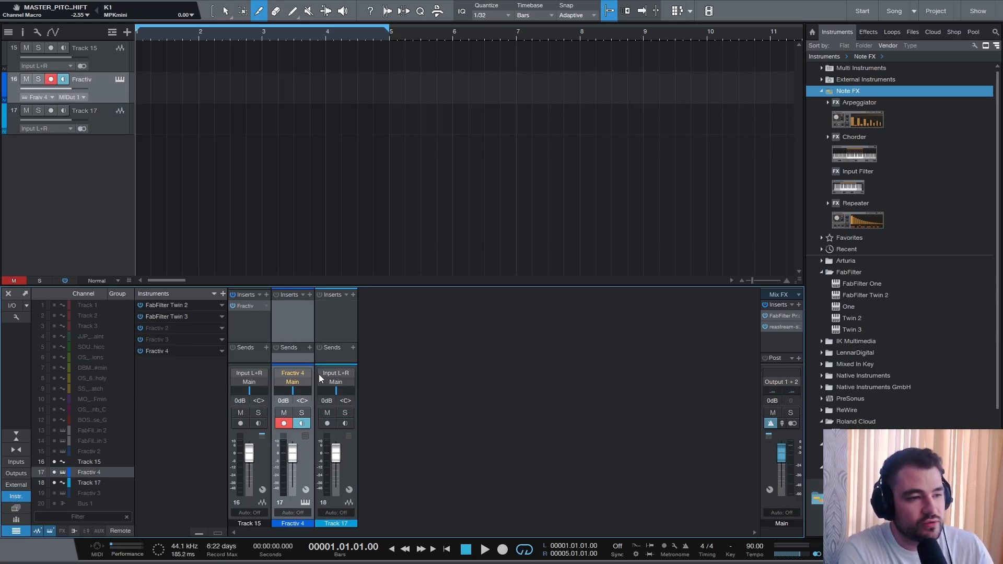
left_click(346, 323)
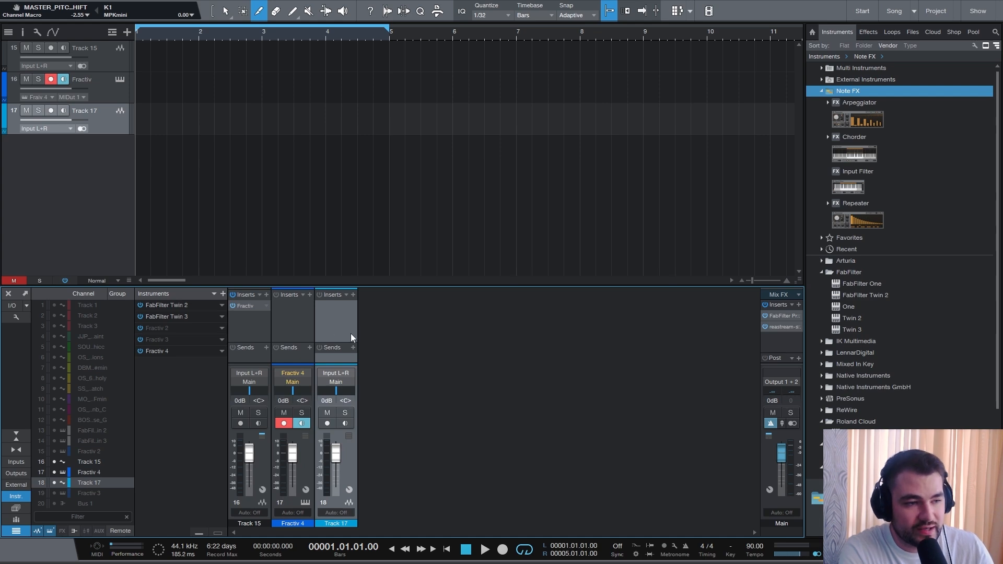
left_click(293, 383)
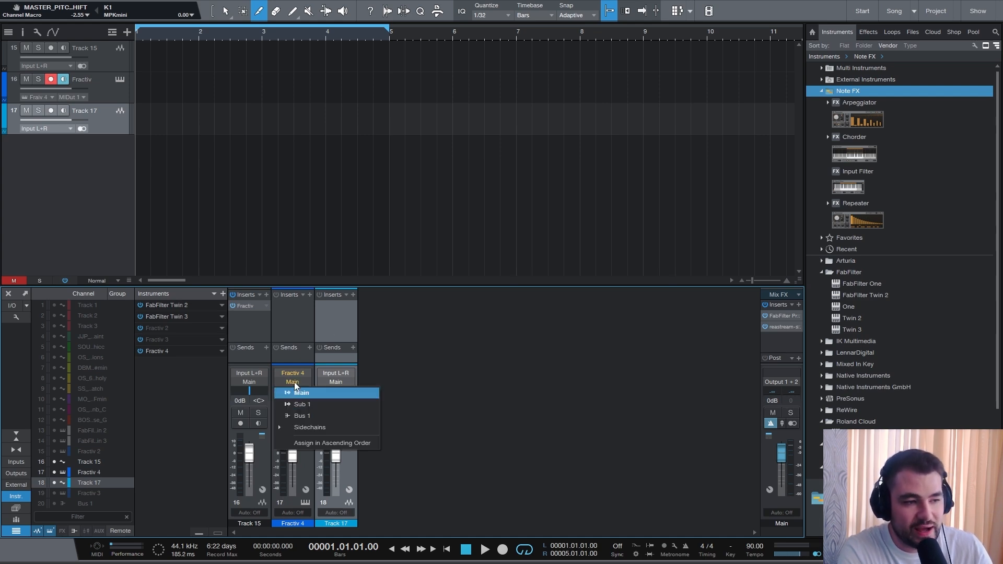
left_click(586, 78)
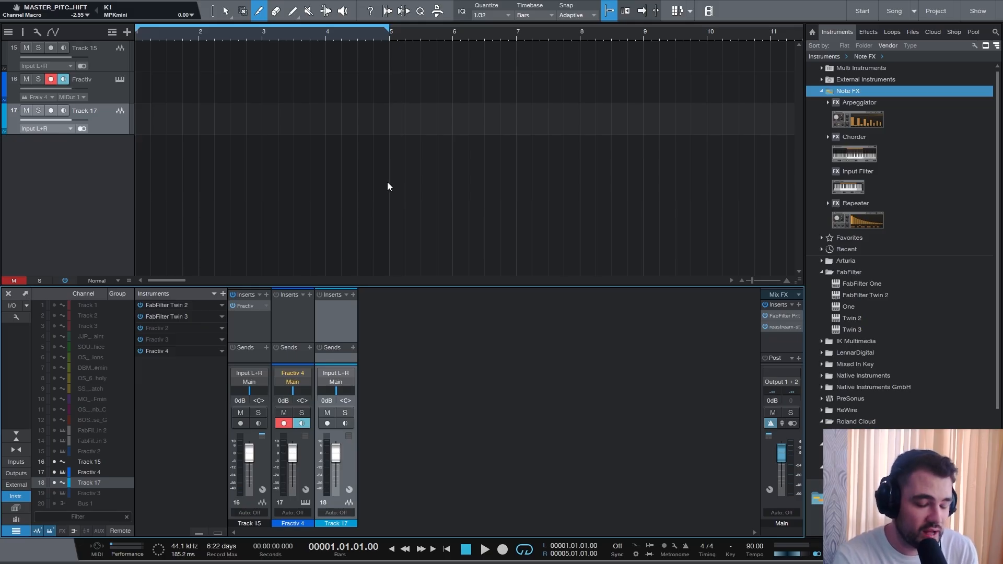
- In the song's audio I/O setup, add a stereo output named Fractiv and confirm
key("ctrl+comma")
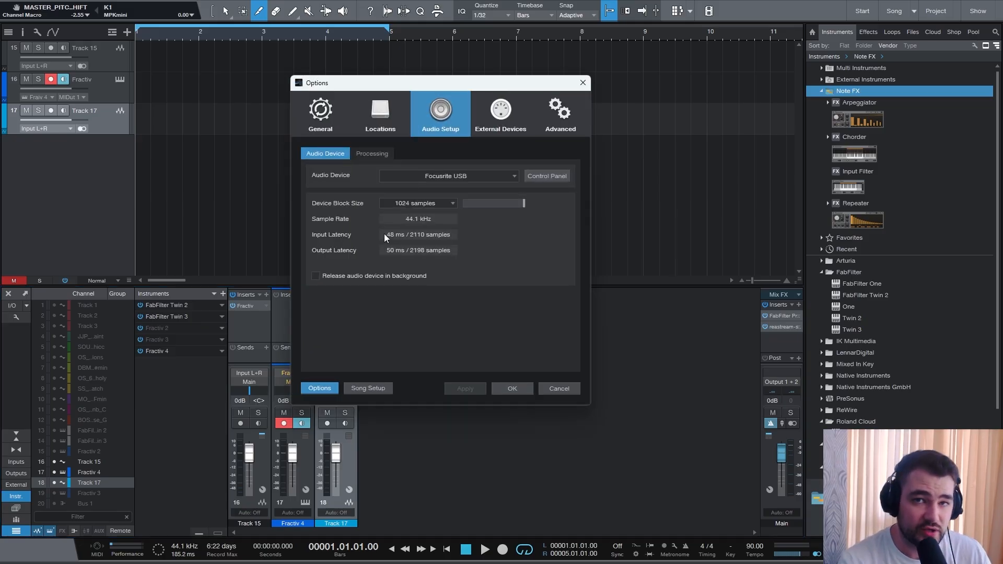
left_click(368, 389)
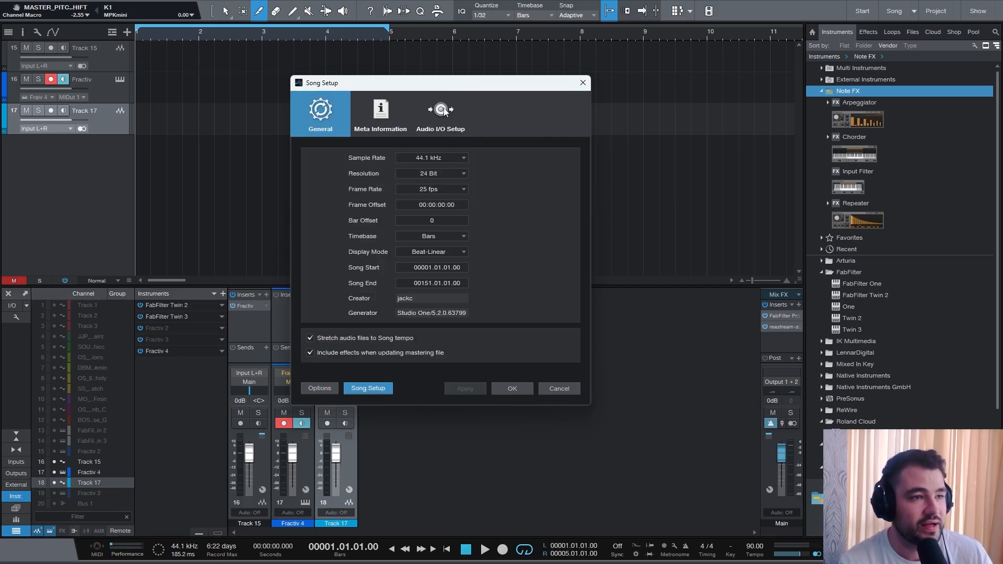
left_click(445, 127)
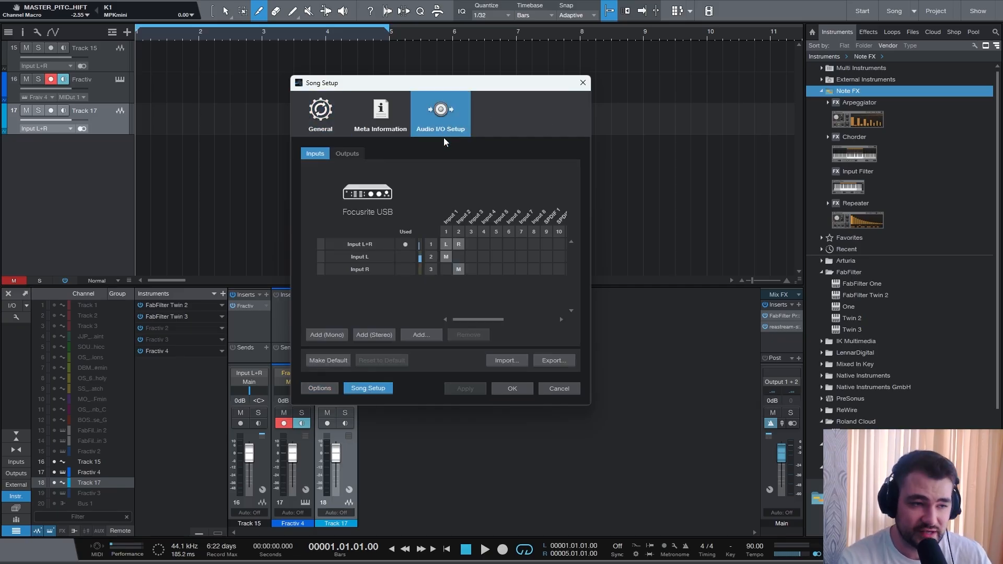
left_click(357, 157)
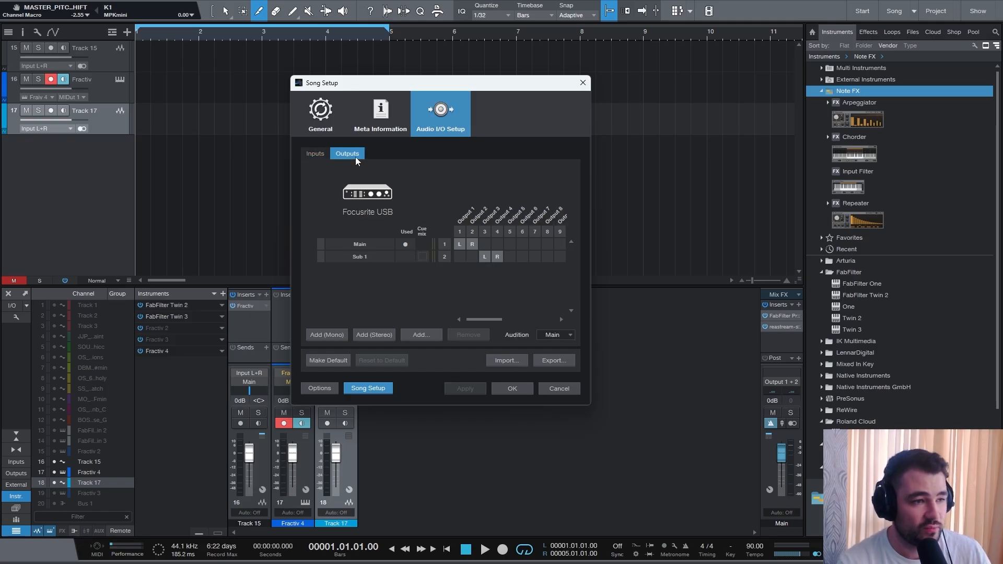
left_click(365, 335)
double_click(364, 269)
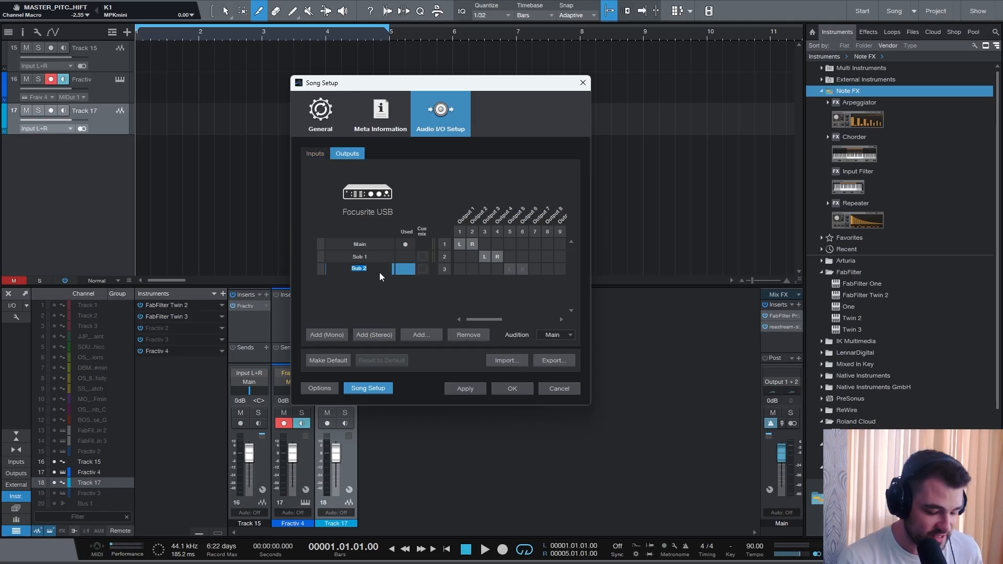
type("Fractiv")
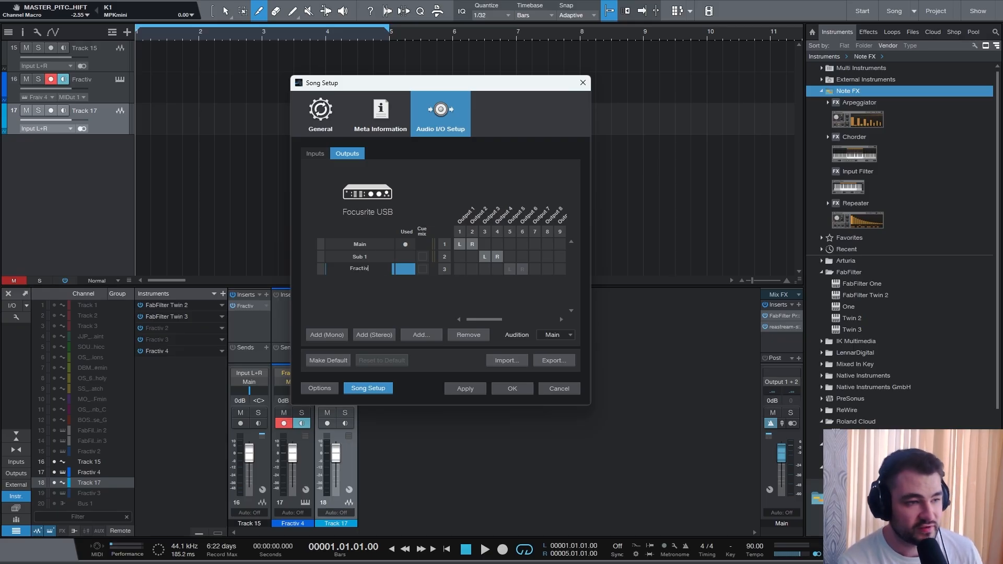
key("Return")
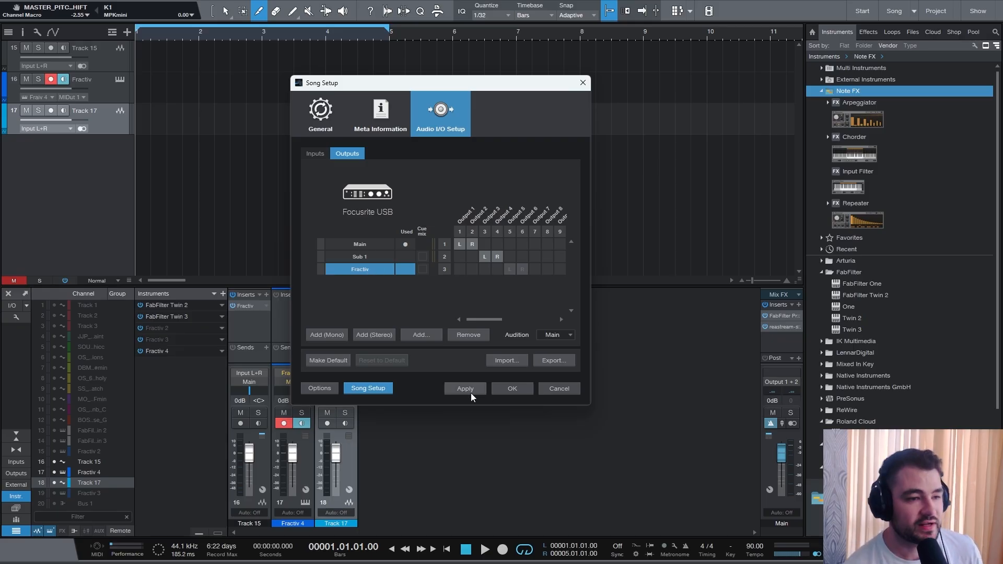
left_click(514, 390)
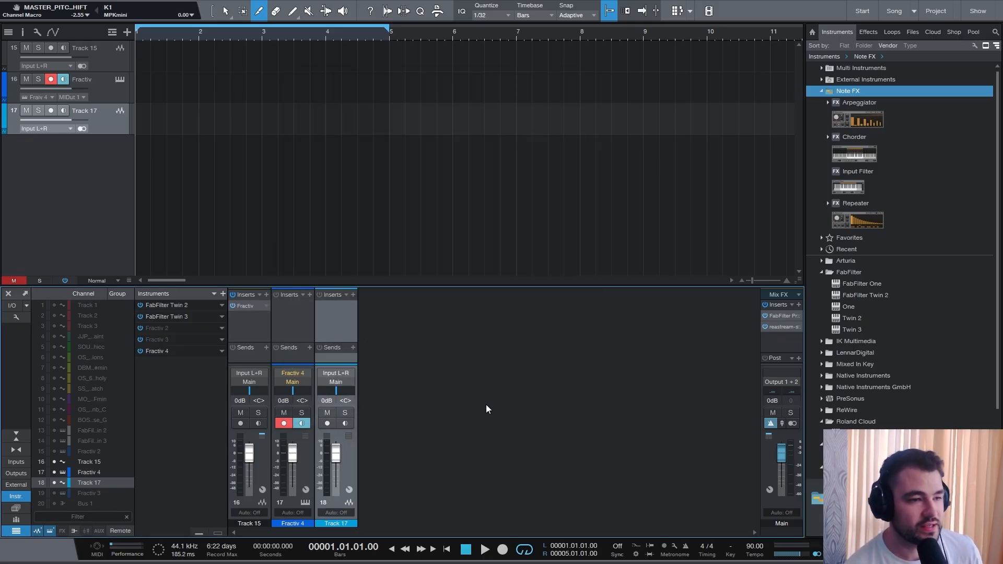
- Route the Fractiv 4 instrument channel's output to the Fractiv output
left_click(295, 384)
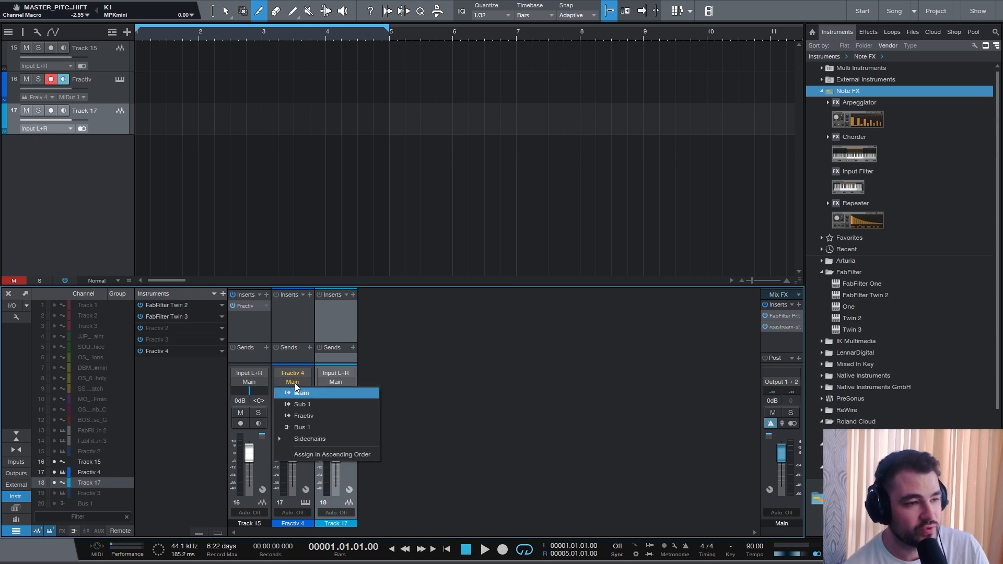
left_click(308, 417)
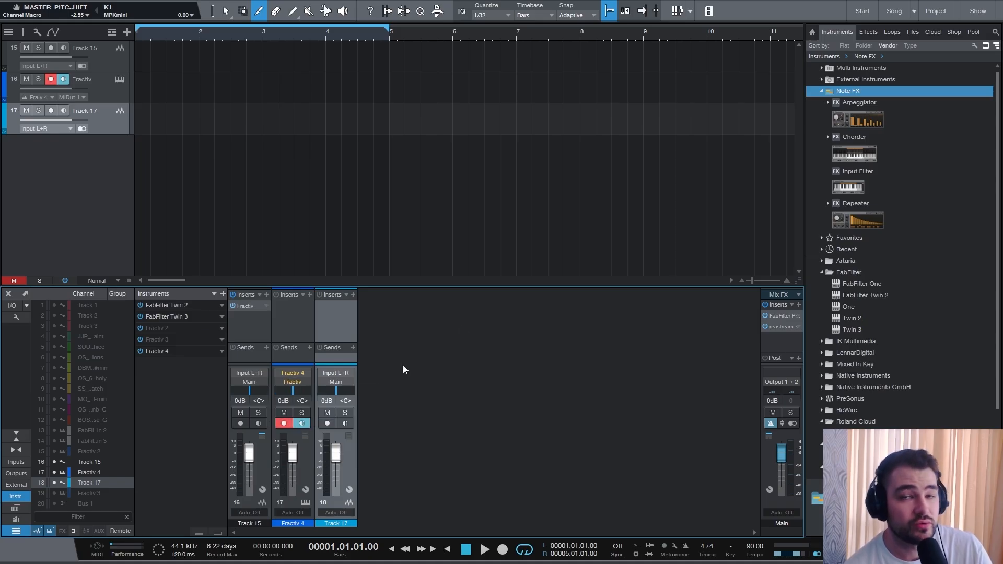
- Set Track 17's input to the Fractiv output
left_click(345, 374)
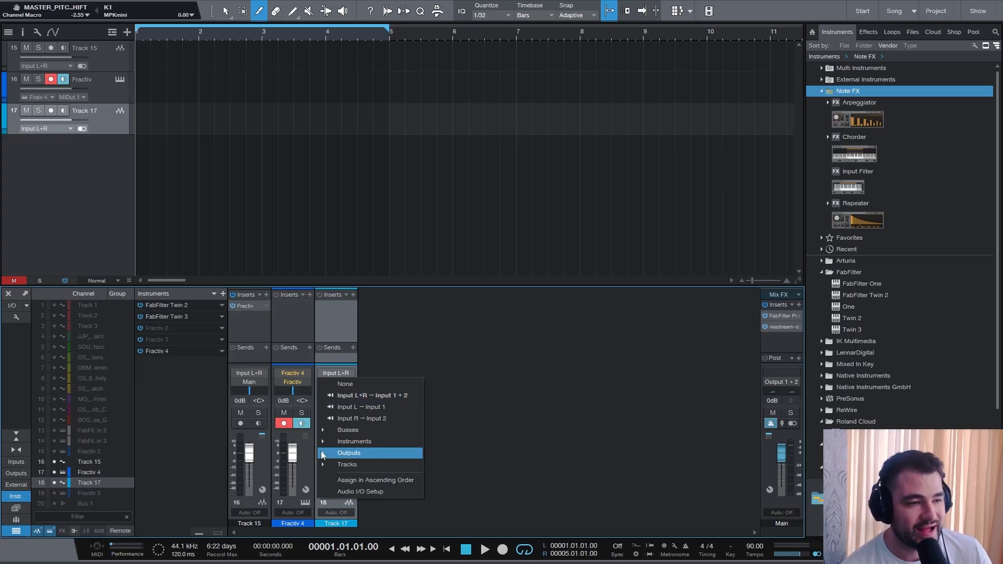
mouse_move(322, 453)
left_click(398, 476)
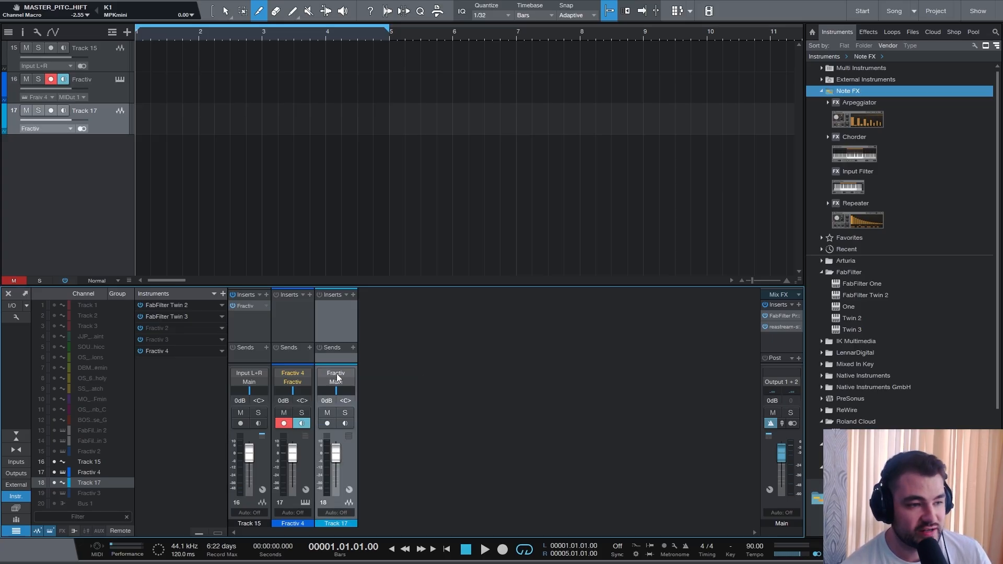
left_click(336, 374)
left_click(353, 456)
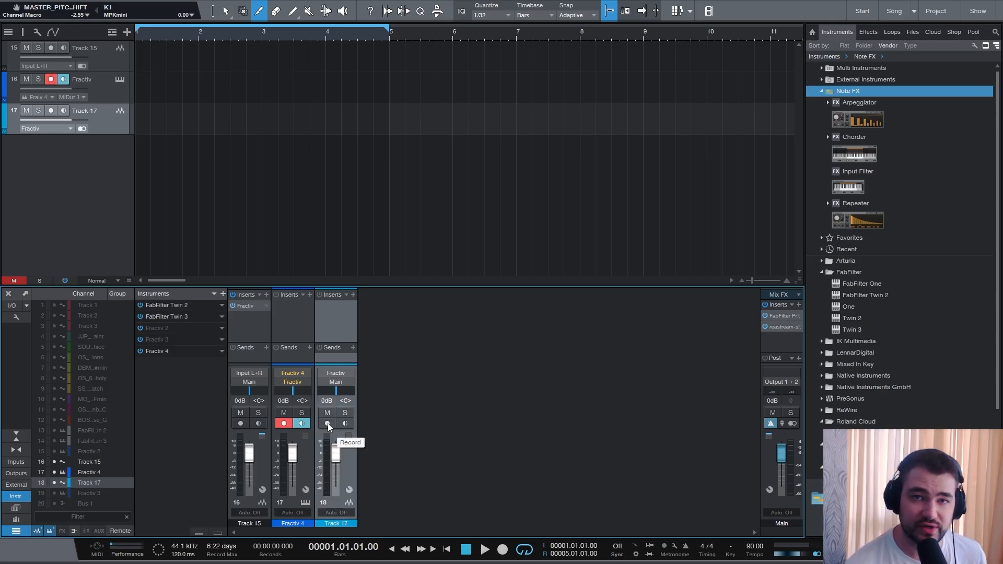
- Record-arm Track 17 and record the Fractiv instrument's output onto it
left_click(328, 424)
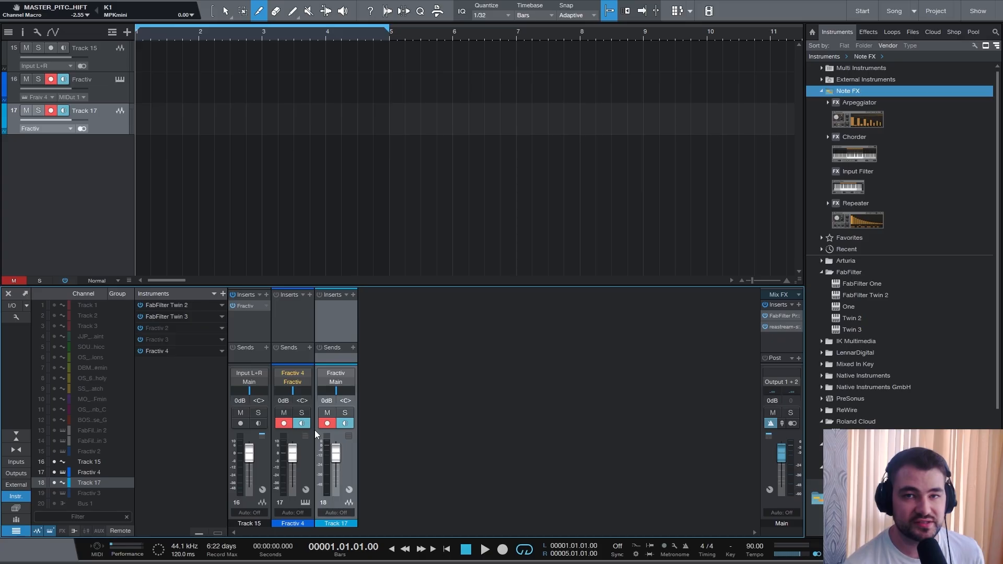
key("1")
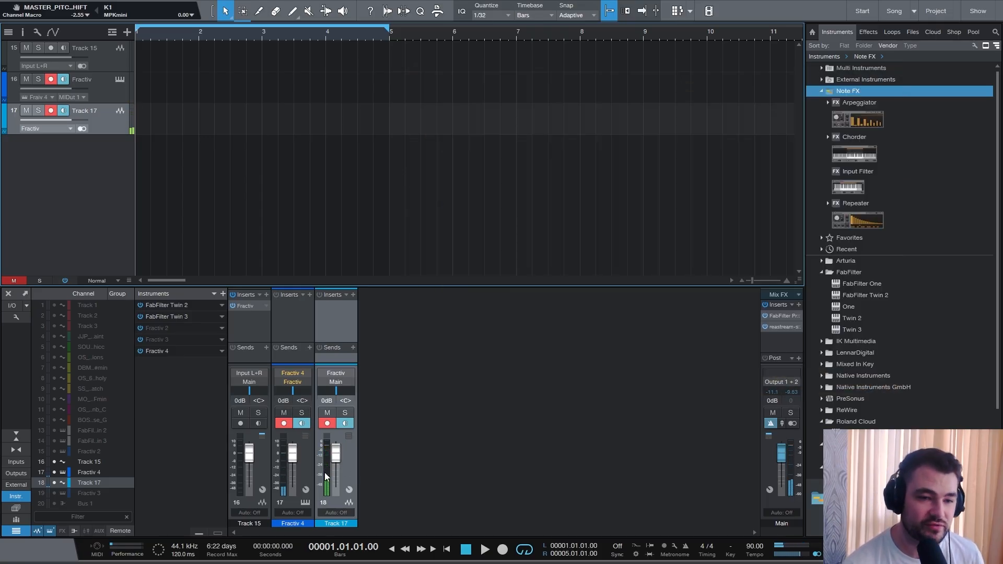
left_click(502, 550)
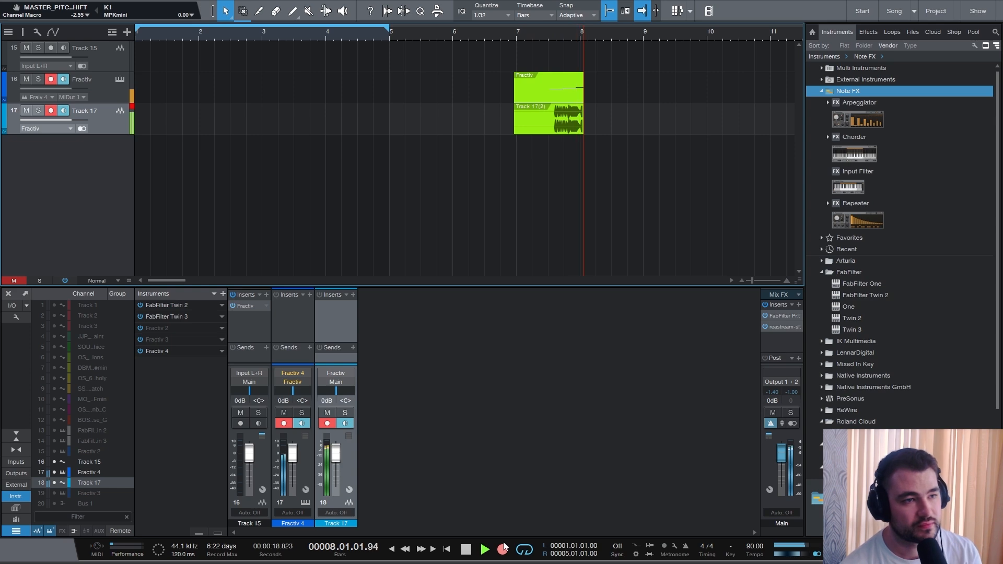
key("space")
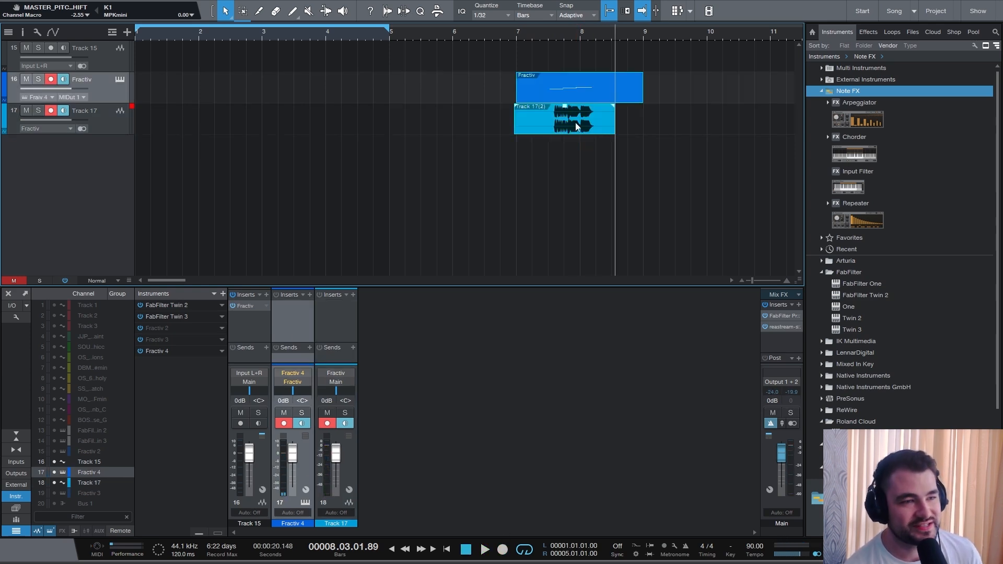
- Solo Track 17, play back the recording from around bar 7, then unsolo the track
left_click(540, 132)
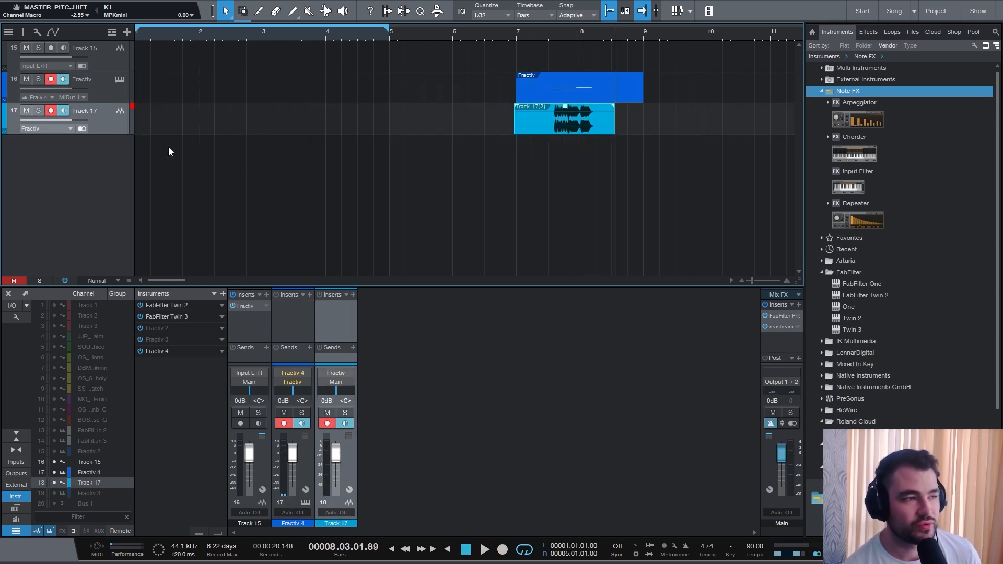
left_click(39, 110)
left_click(556, 36)
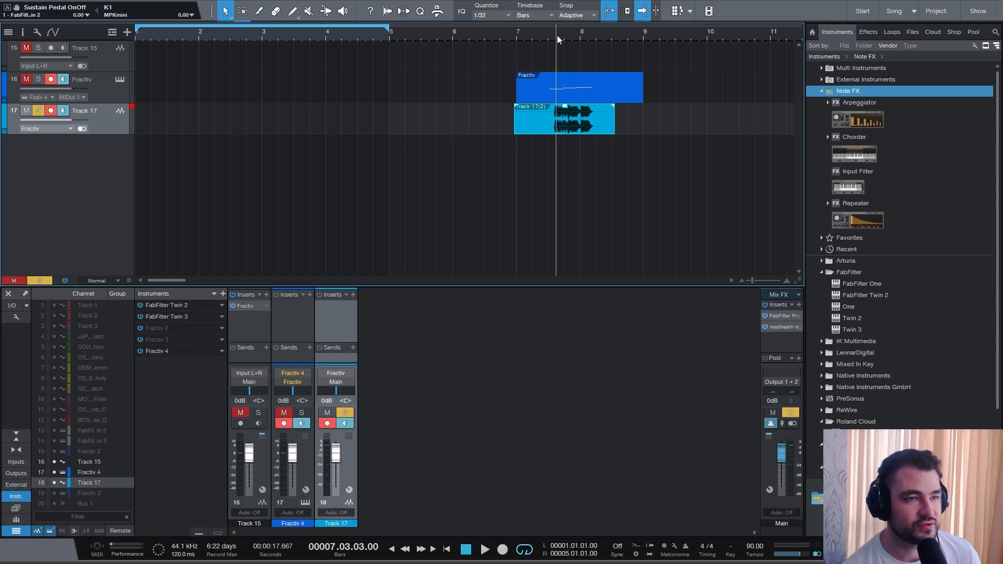
key("space")
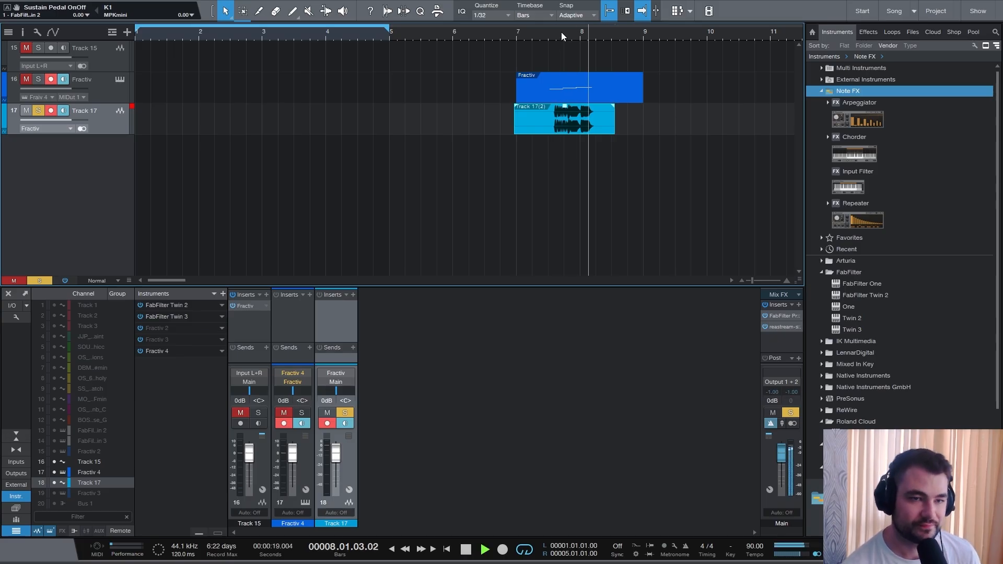
key("space")
left_click(38, 110)
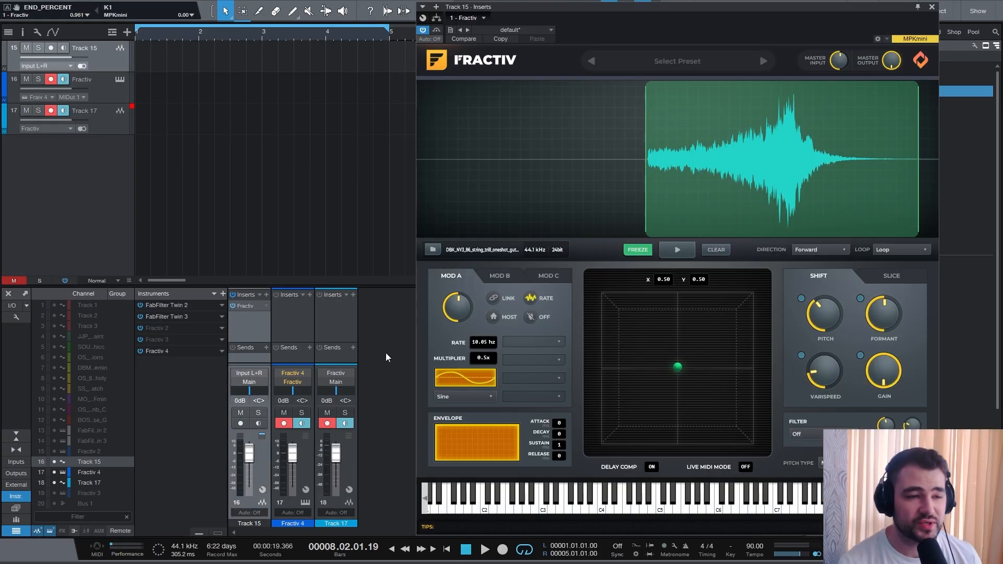
- Route Track 15's output to the Fractiv output
left_click(255, 382)
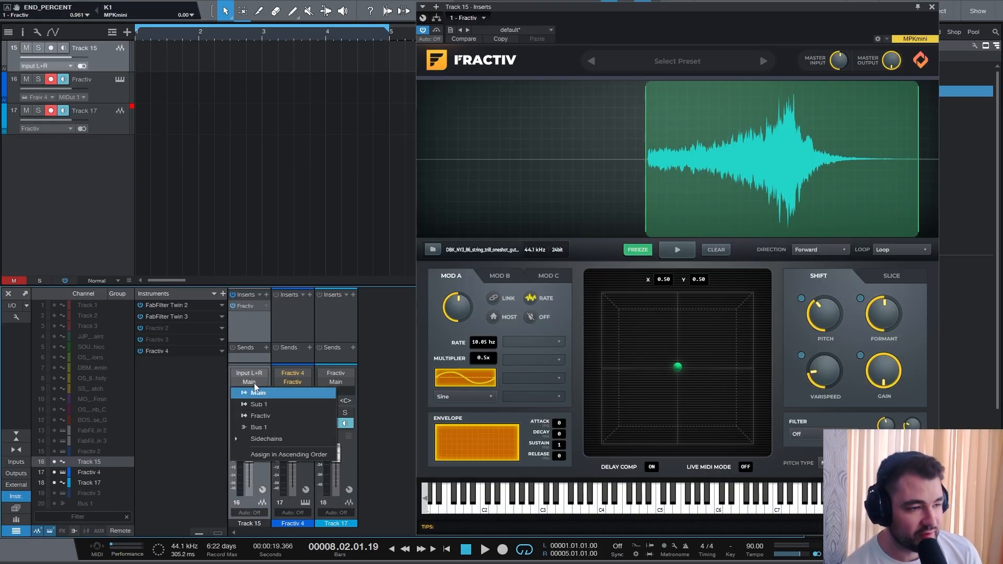
left_click(244, 422)
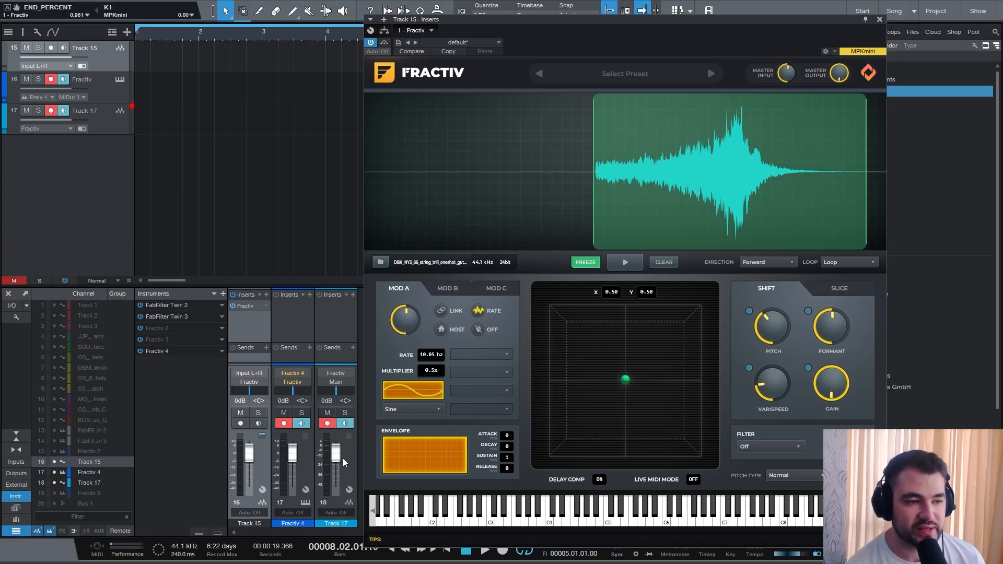
- Play the captured sound inside Fractiv and stop it
left_click(637, 265)
left_click(637, 265)
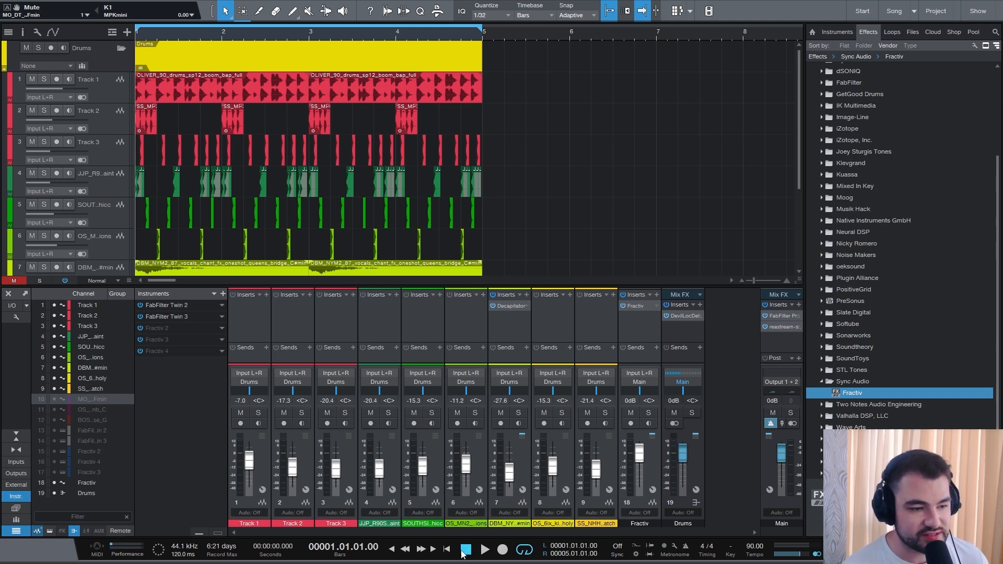
- Play the drum project from the start and stop playback
left_click(486, 552)
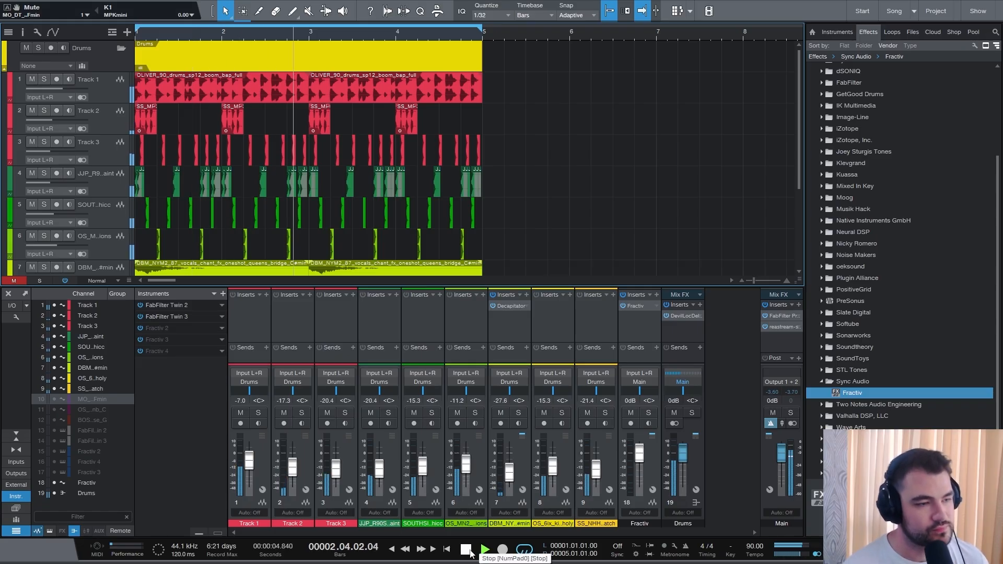
left_click(470, 553)
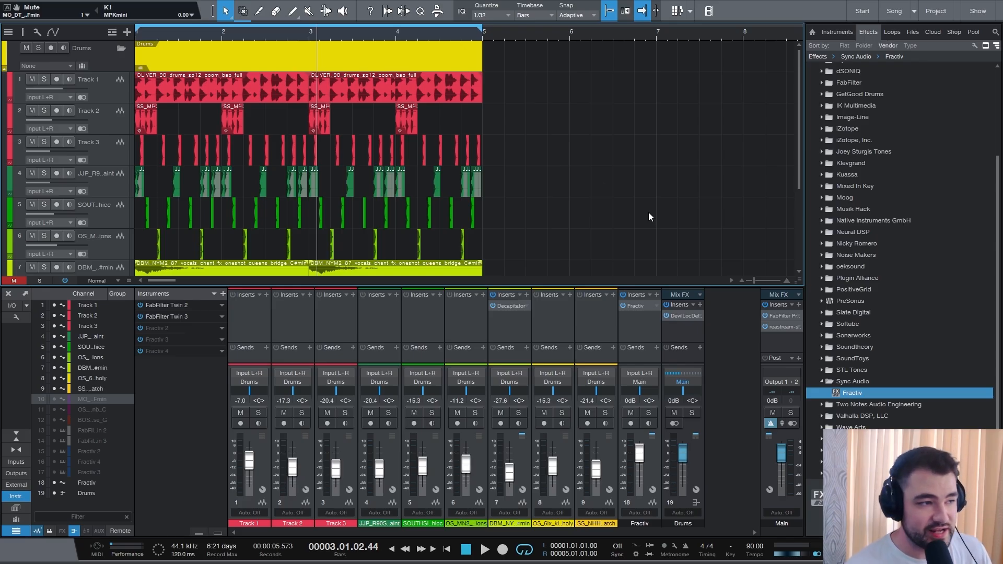
- Collapse the Drums folder track, select the Fractiv track and briefly open its Fractiv insert
left_click(120, 49)
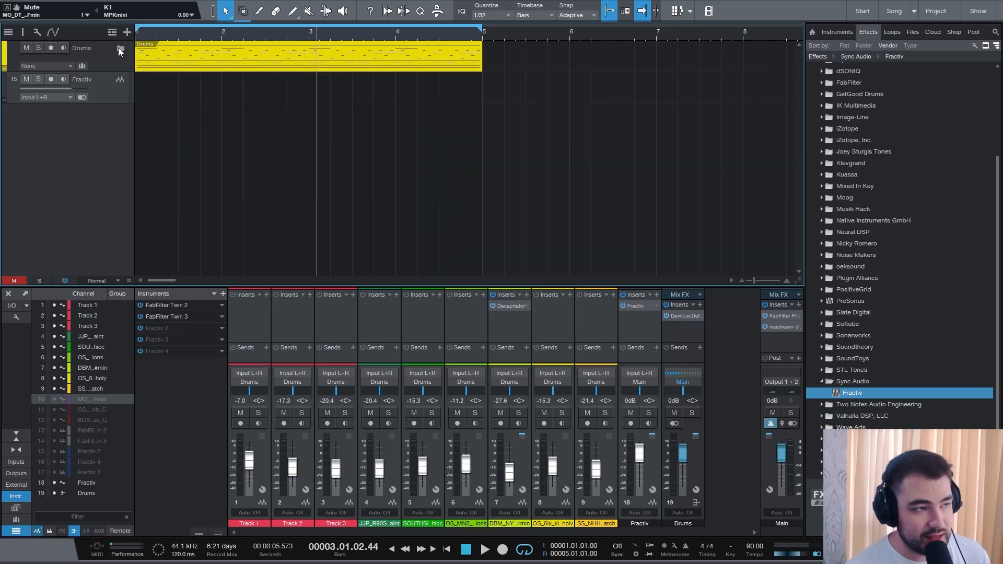
left_click(119, 93)
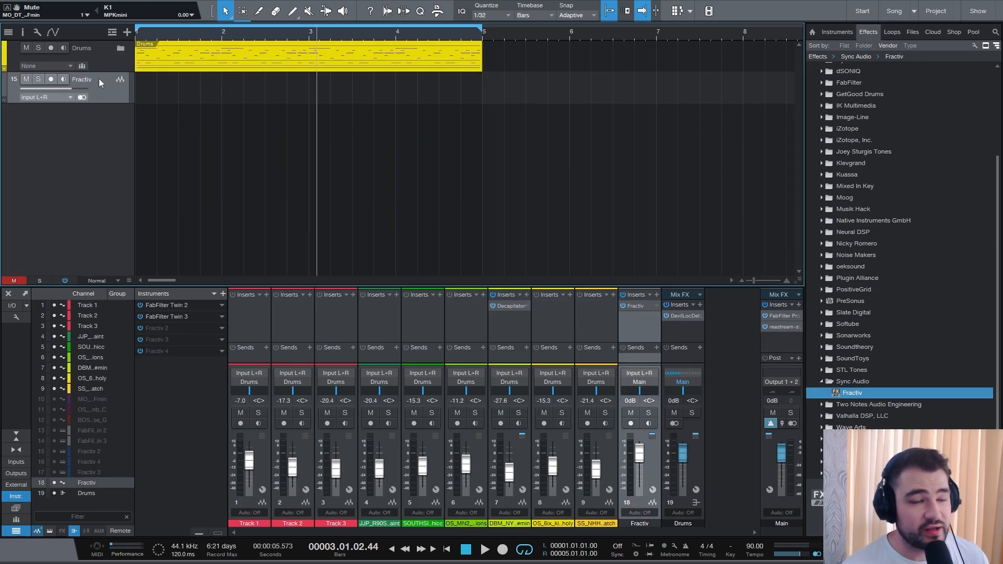
left_click(636, 306)
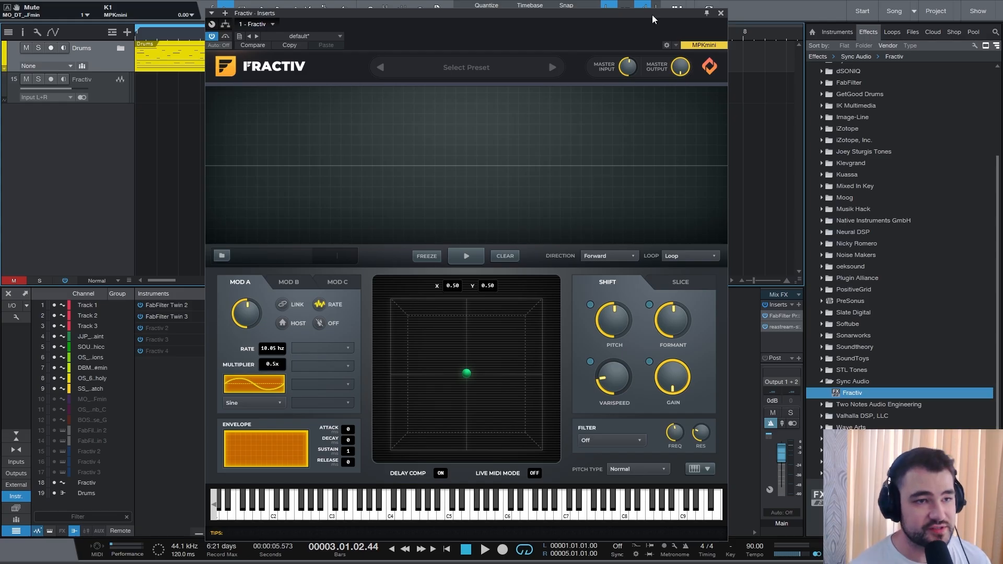
left_click(721, 13)
left_click(698, 468)
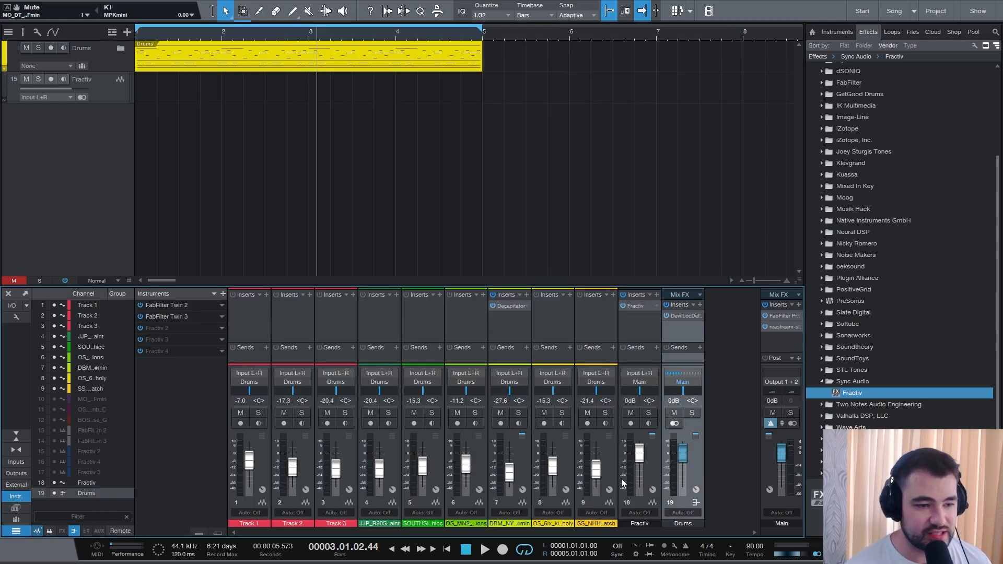
left_click(610, 464)
left_click(260, 471, "shift")
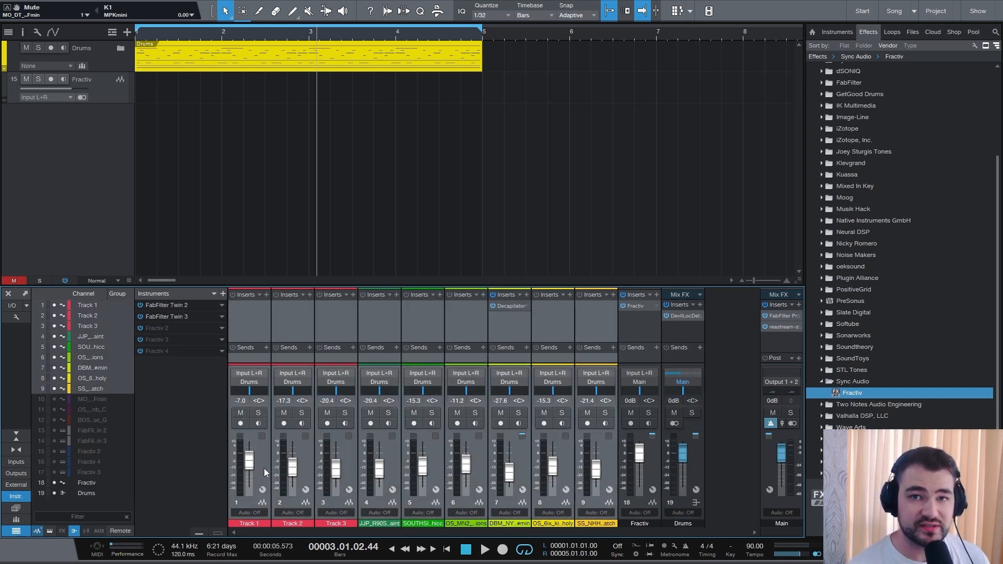
right_click(394, 468)
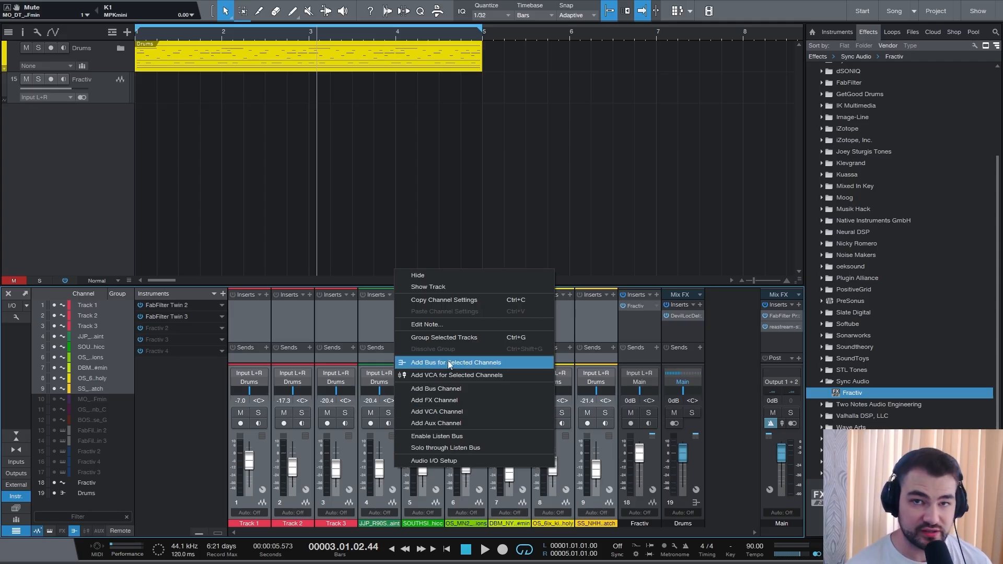
left_click(704, 465)
- Route the Drums bus channel's output to the Fractiv output
left_click(702, 468)
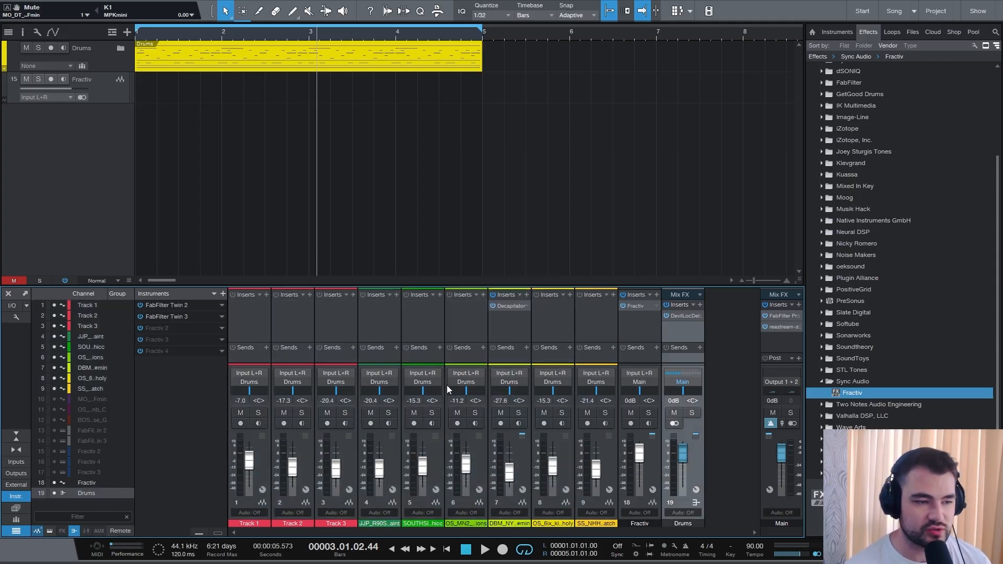
left_click(683, 383)
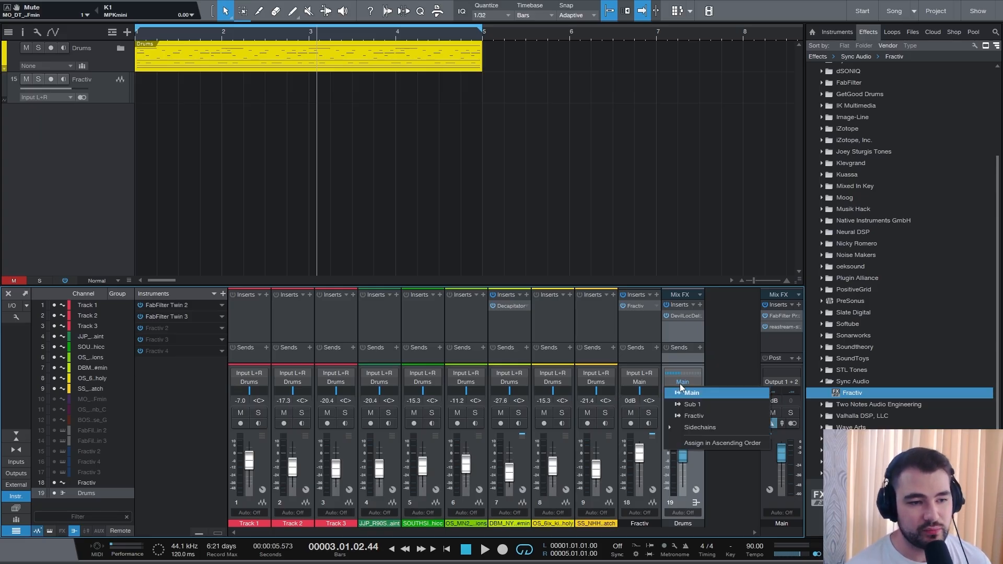
left_click(691, 416)
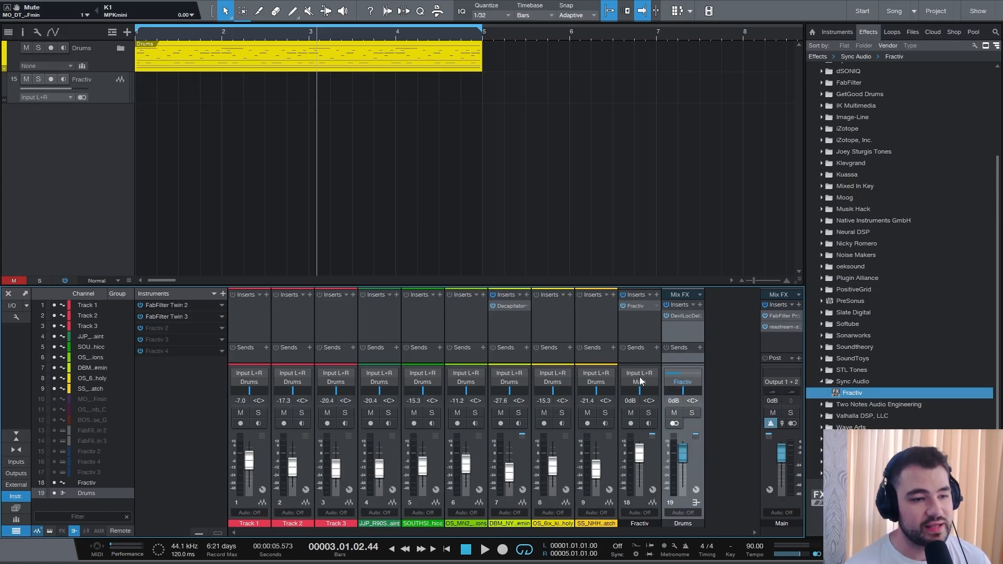
- Set the Fractiv channel's input to the Fractiv output and enable its input monitoring
left_click(651, 473)
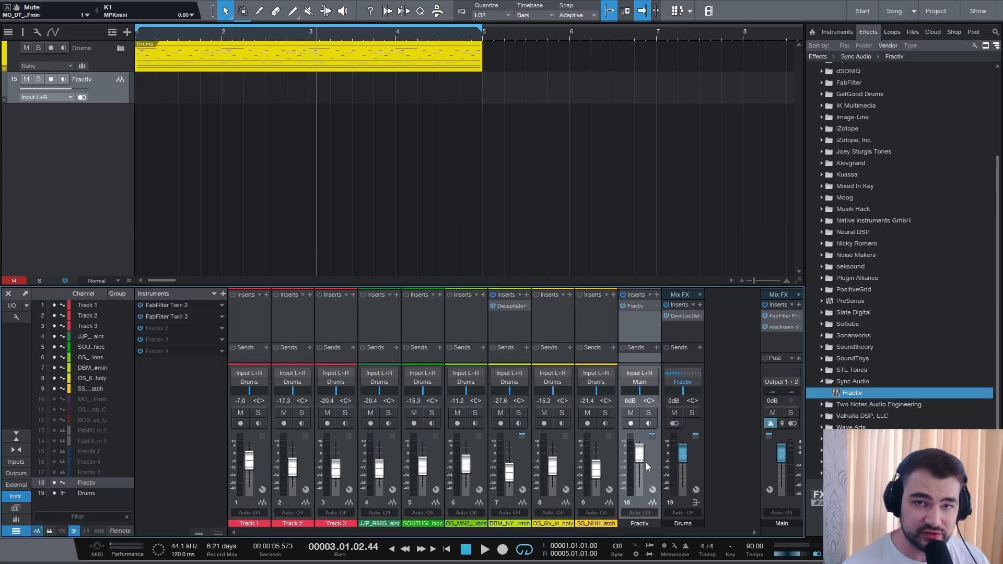
left_click(639, 374)
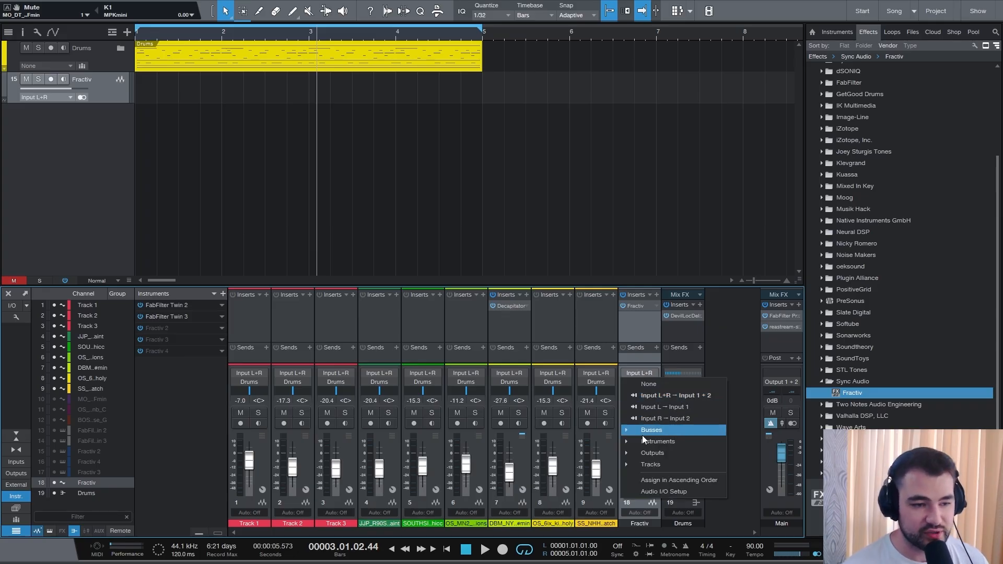
left_click(627, 453)
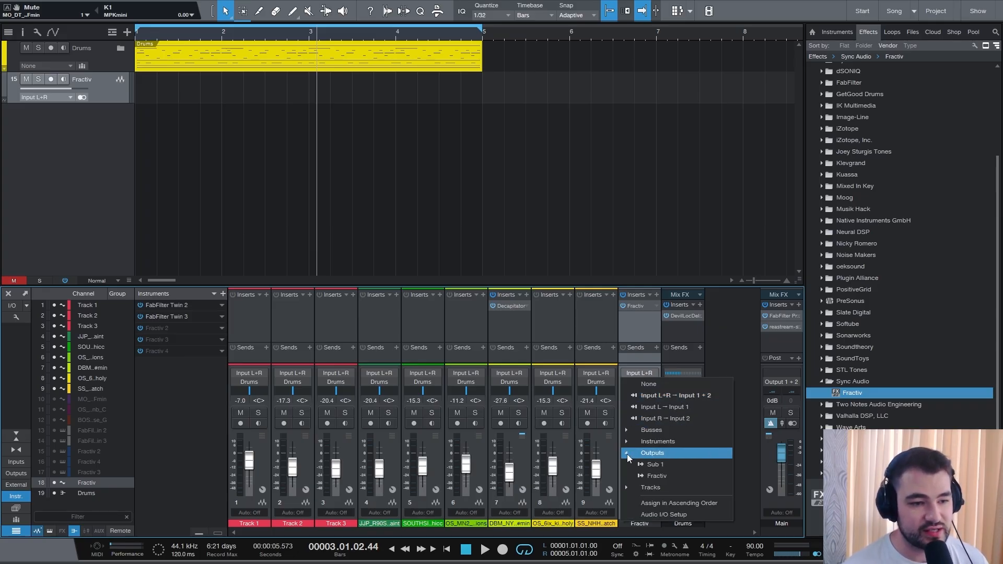
left_click(647, 474)
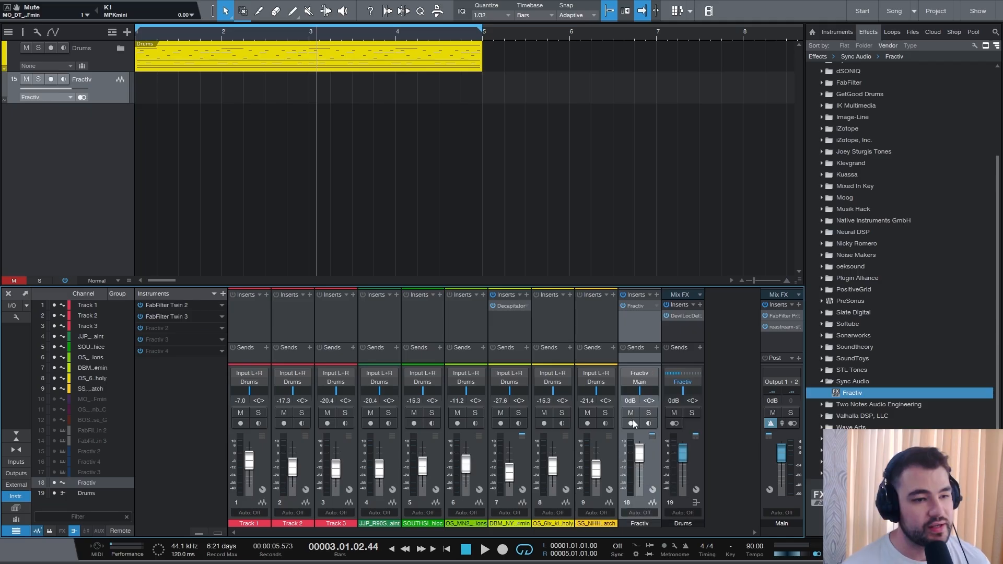
left_click(631, 424)
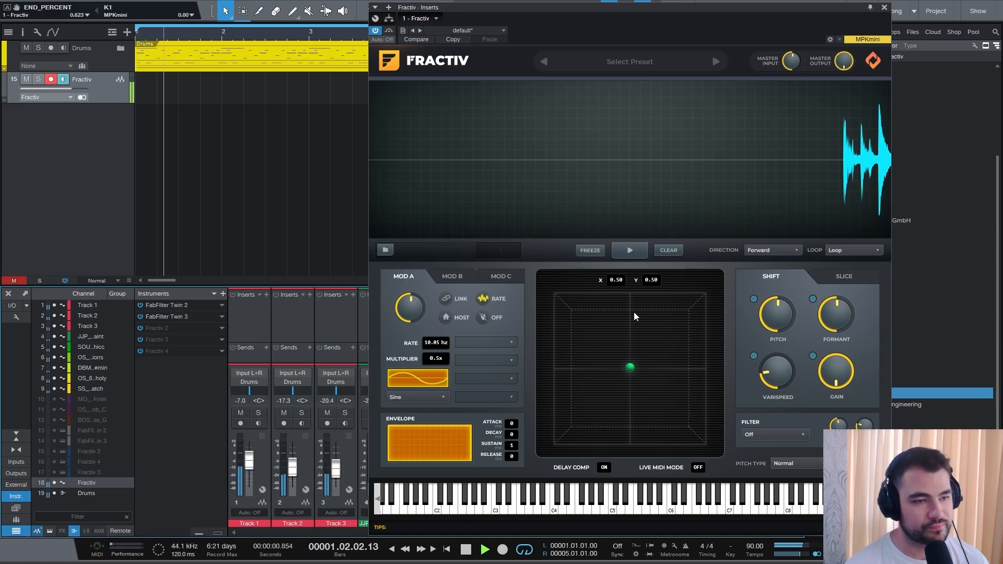
- Freeze the drums in Fractiv during playback and select a loop region in the captured waveform
left_click(590, 251)
key("space")
left_click_drag(510, 178, 662, 167)
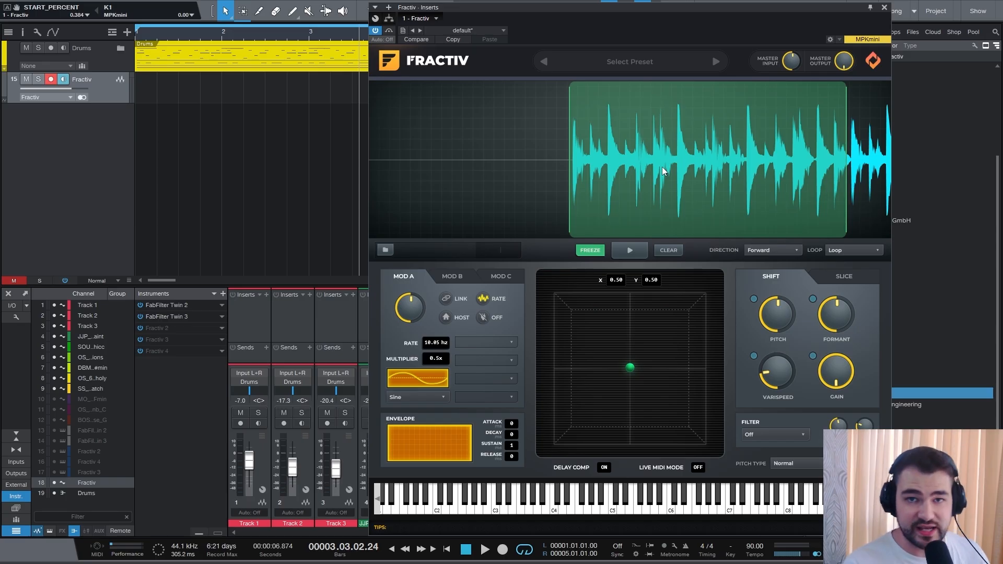
left_click_drag(663, 167, 691, 189)
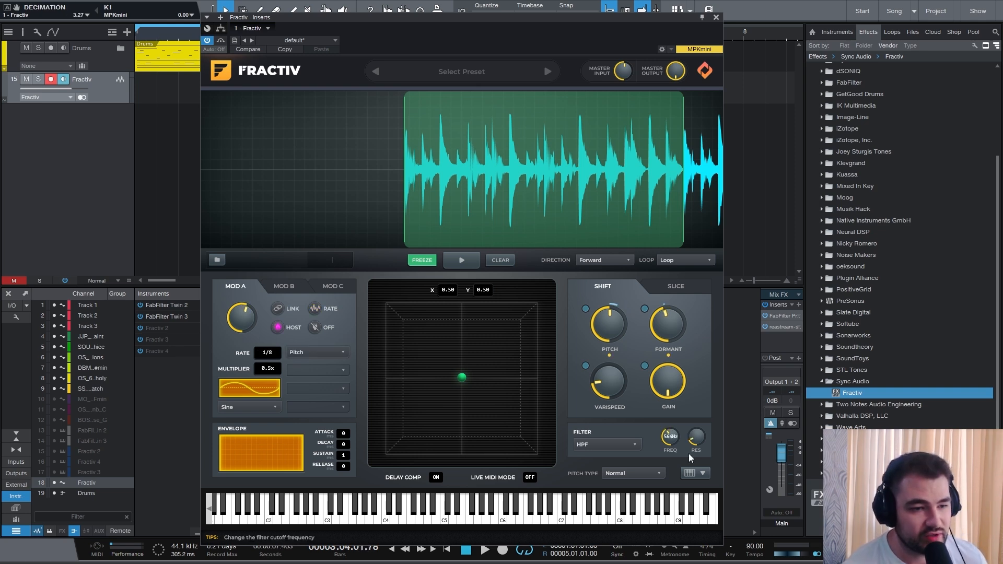
- Check the Mod B page and preview the frozen loop
mouse_move(670, 443)
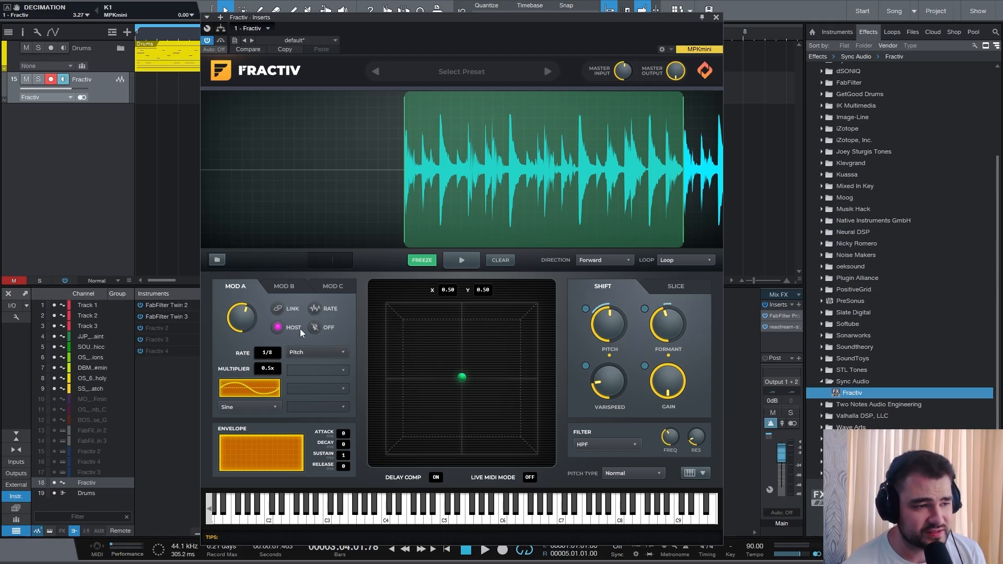
left_click(294, 289)
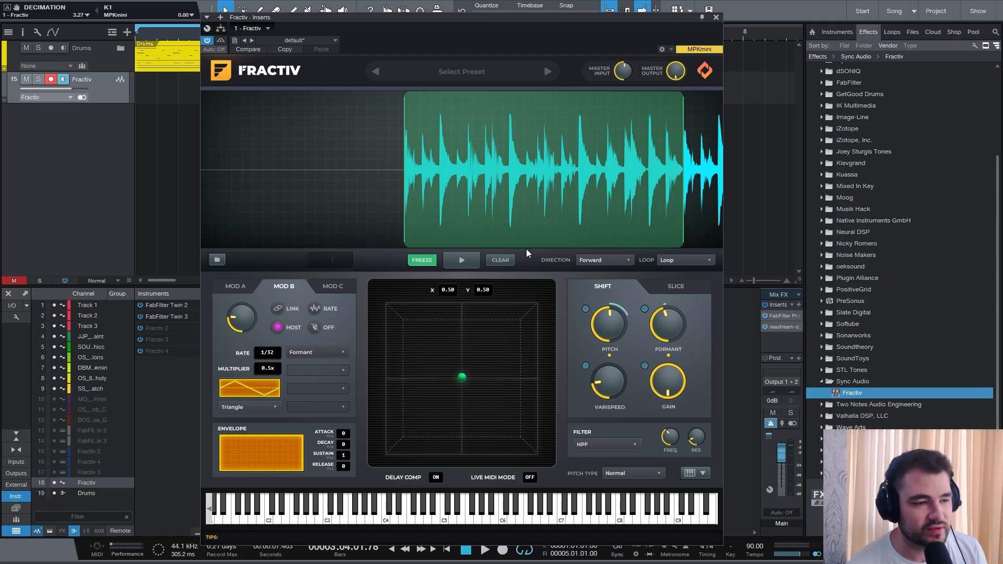
left_click(461, 260)
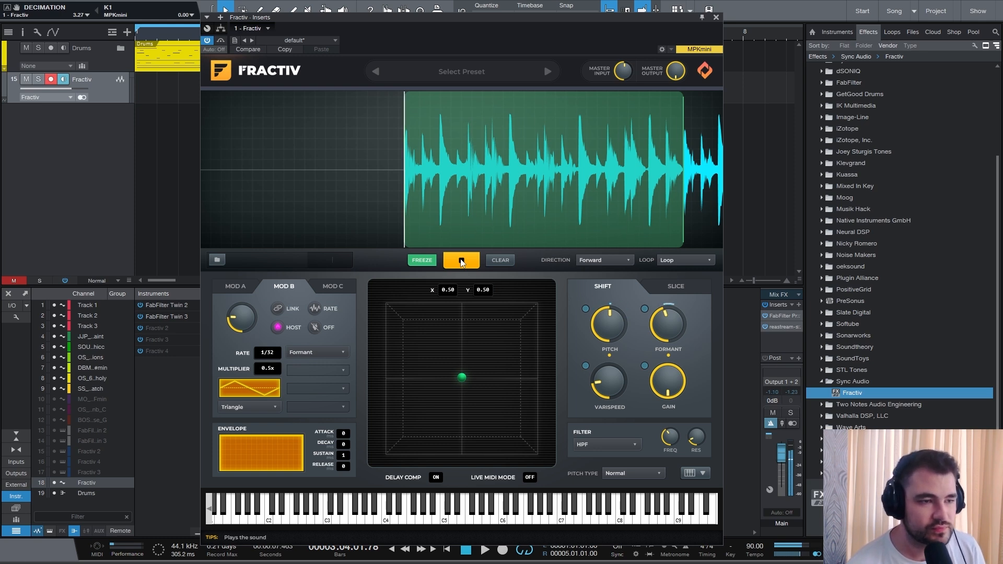
left_click(461, 262)
- Add a new stereo audio track
left_click_drag(506, 17, 502, 159)
right_click(115, 156)
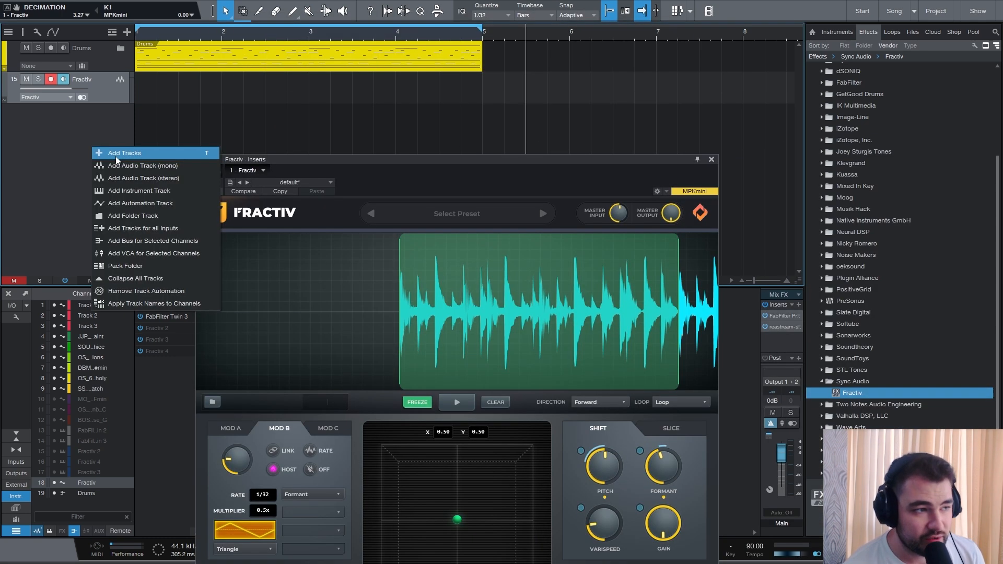
left_click(131, 182)
left_click(608, 159)
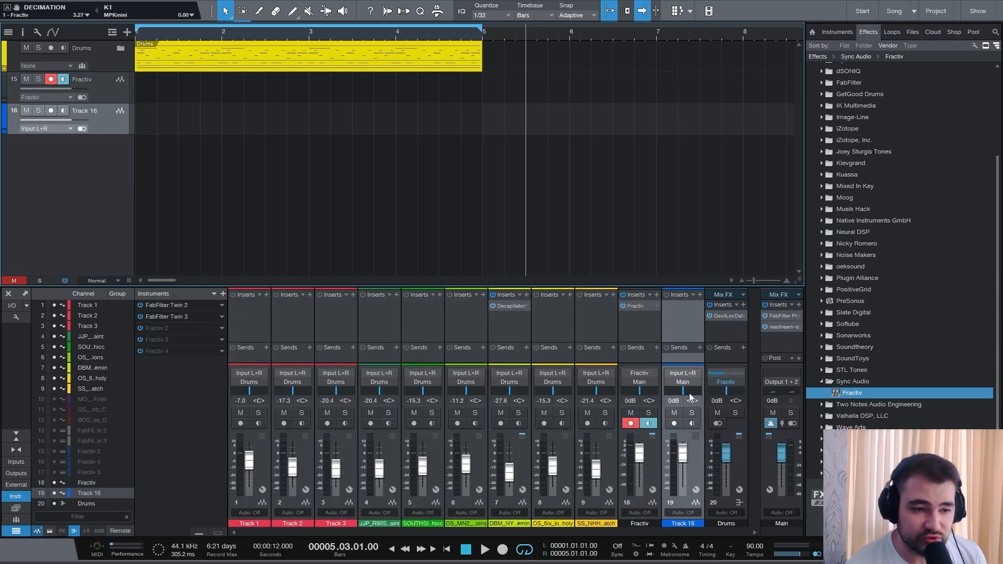
- Set the Fractiv channel's input to None and route its output to the Fractiv output
left_click(648, 381)
left_click(654, 376)
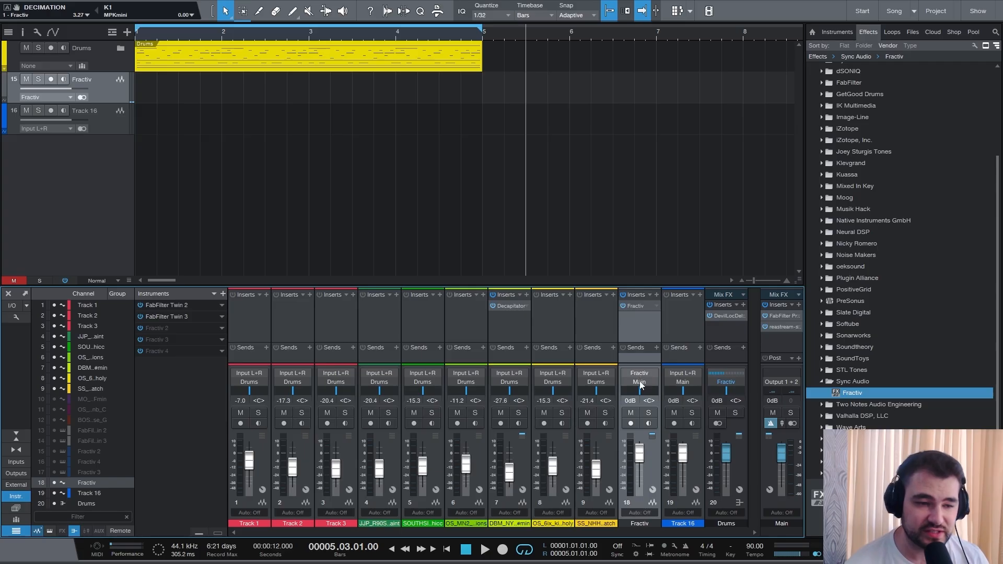
left_click(640, 381)
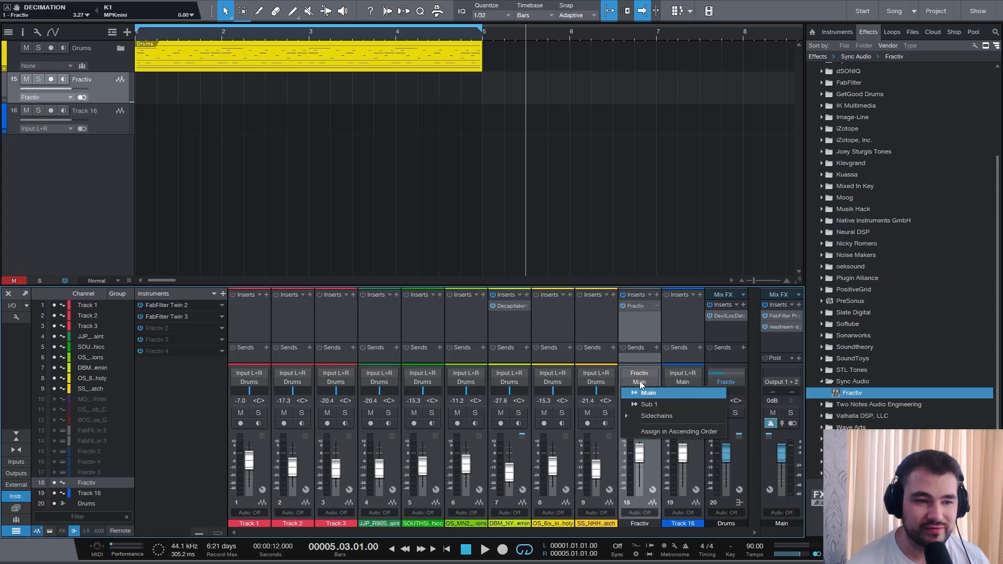
left_click(641, 373)
left_click(641, 374)
left_click(644, 384)
left_click(643, 385)
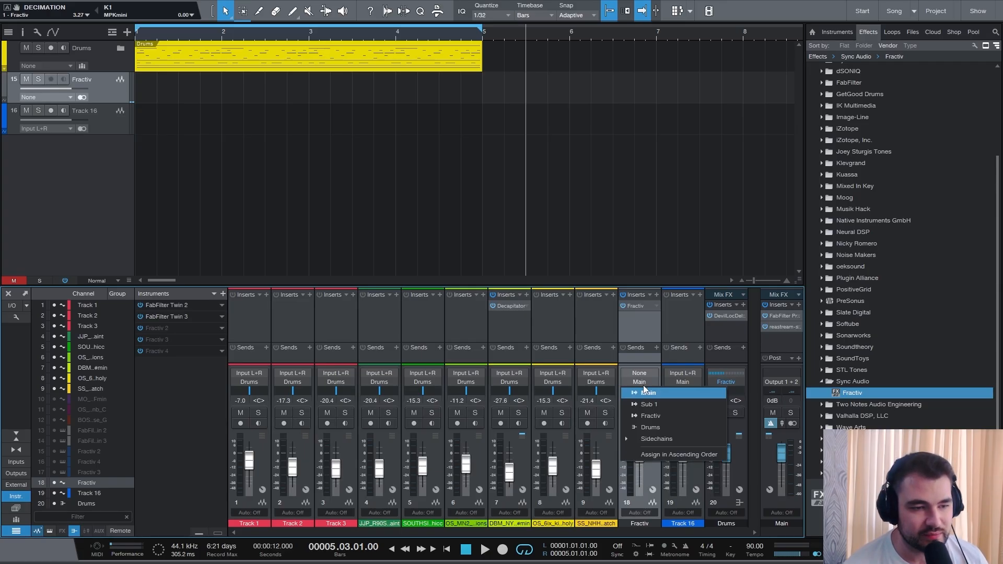
left_click(644, 414)
- Set Track 16's input to the Fractiv output and record-arm the track
left_click(682, 374)
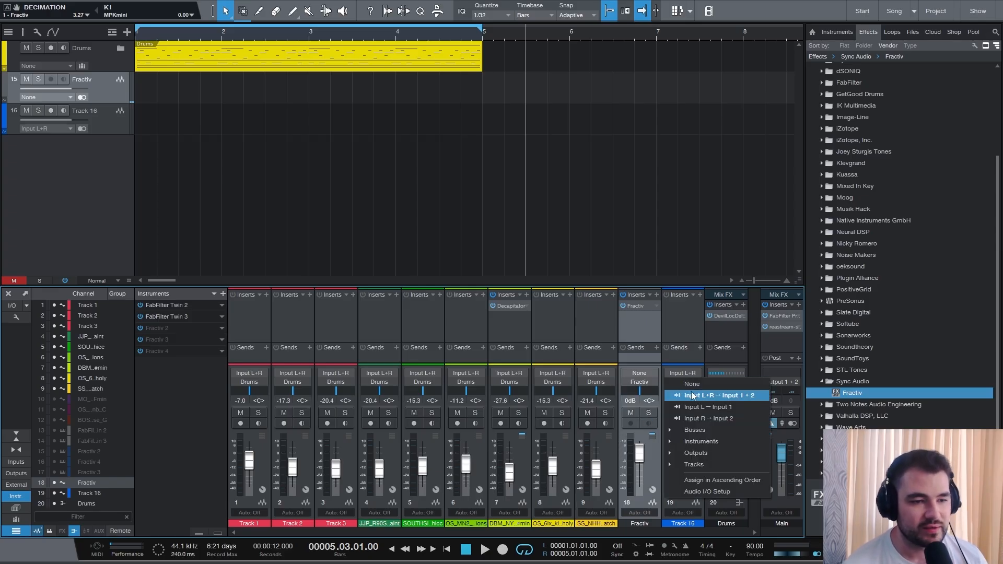
left_click(676, 453)
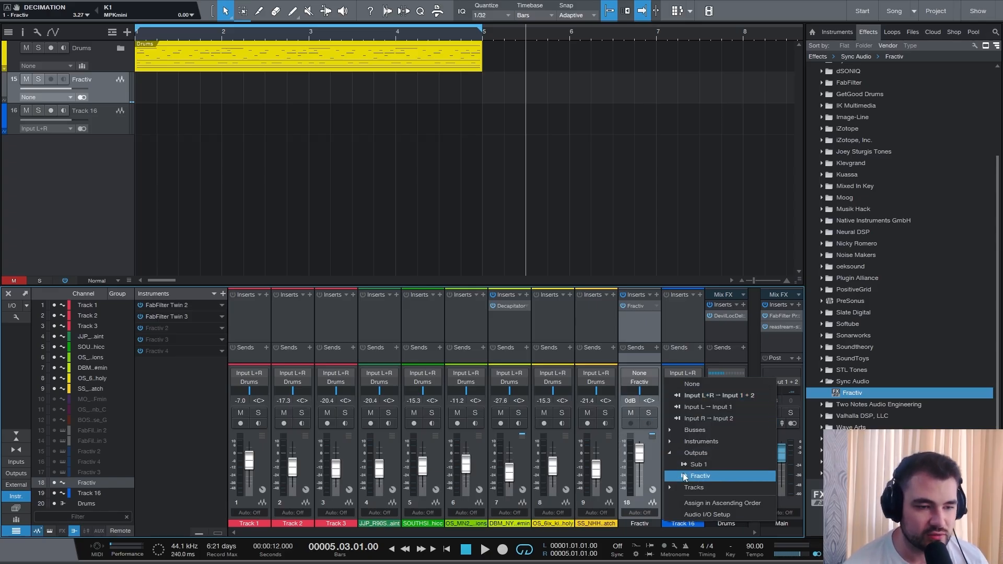
left_click(700, 476)
left_click(675, 425)
- Open the Fractiv plug-in, start recording and play the frozen loop onto Track 16
left_click(637, 305)
left_click_drag(500, 165, 490, 54)
left_click(448, 293)
left_click(447, 292)
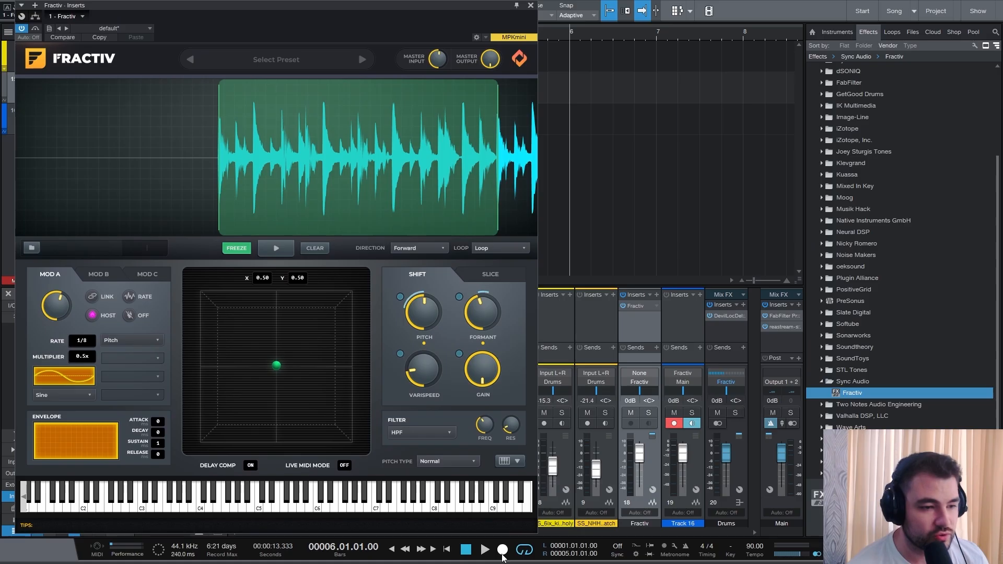
left_click(503, 552)
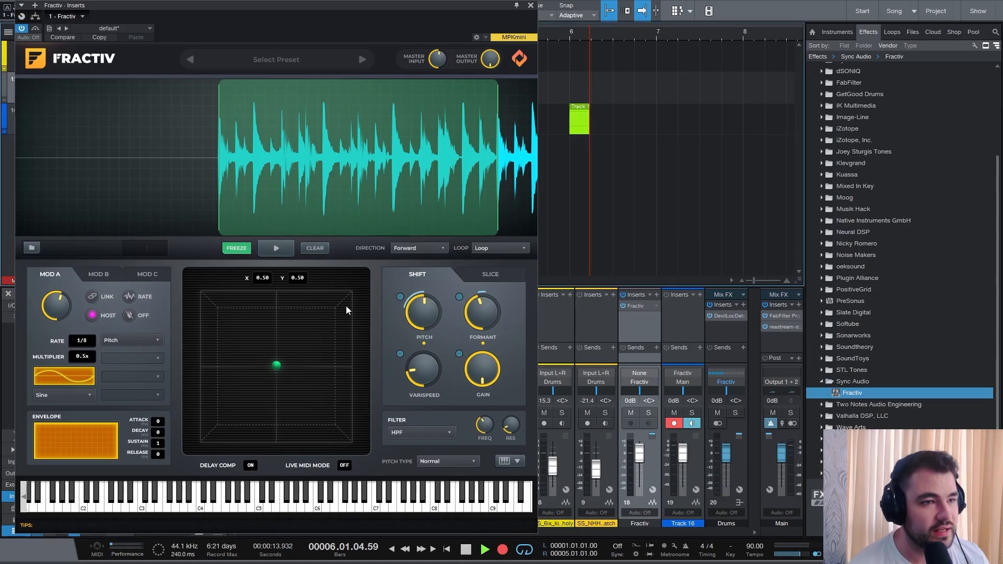
left_click(277, 249)
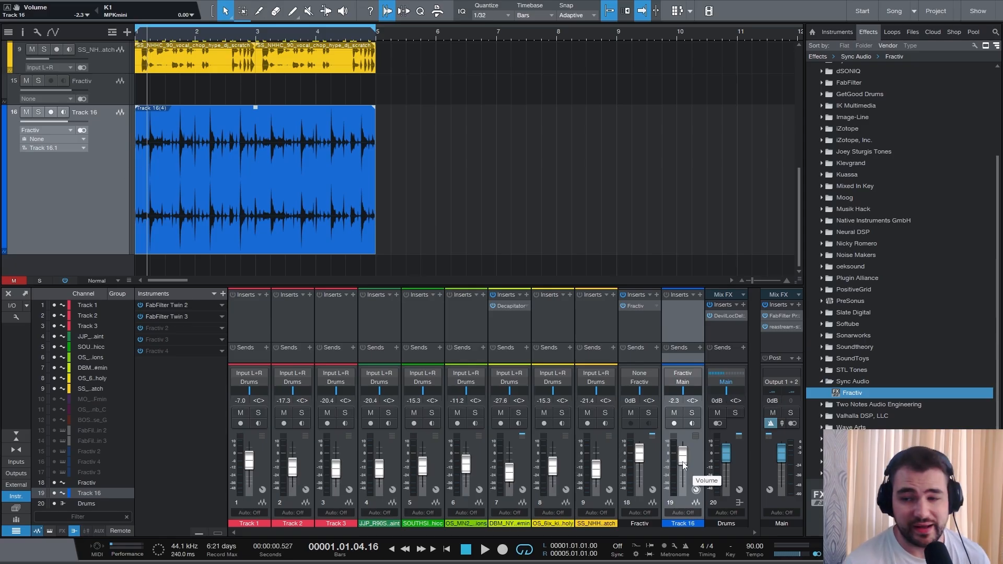
- Lower Track 16's volume to -16.3 dB
left_click_drag(682, 462, 679, 474)
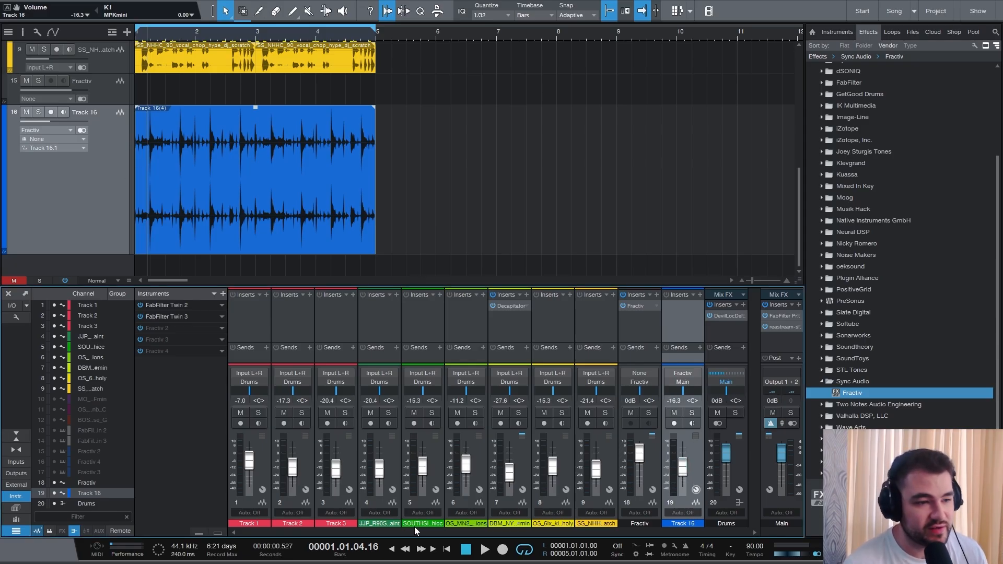
- Play the loop, raise Track 16's volume to -2.9 dB, and toggle its mute to compare
key("space")
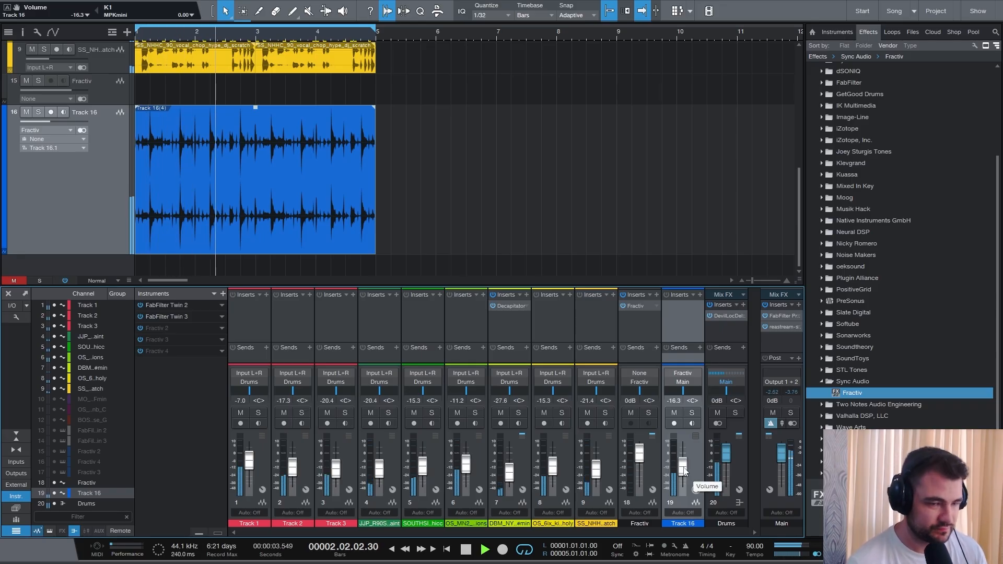
left_click_drag(684, 472, 683, 460)
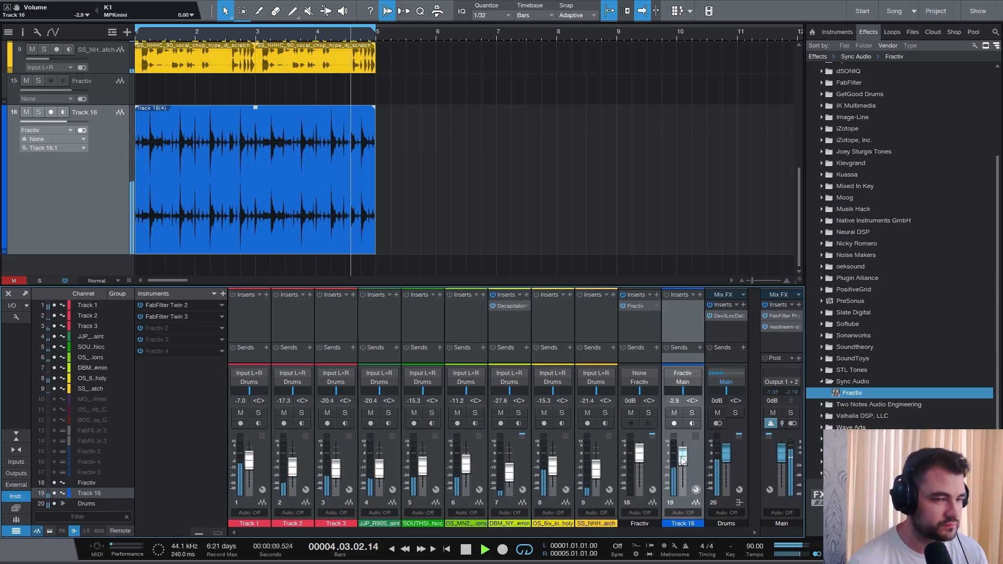
left_click(674, 413)
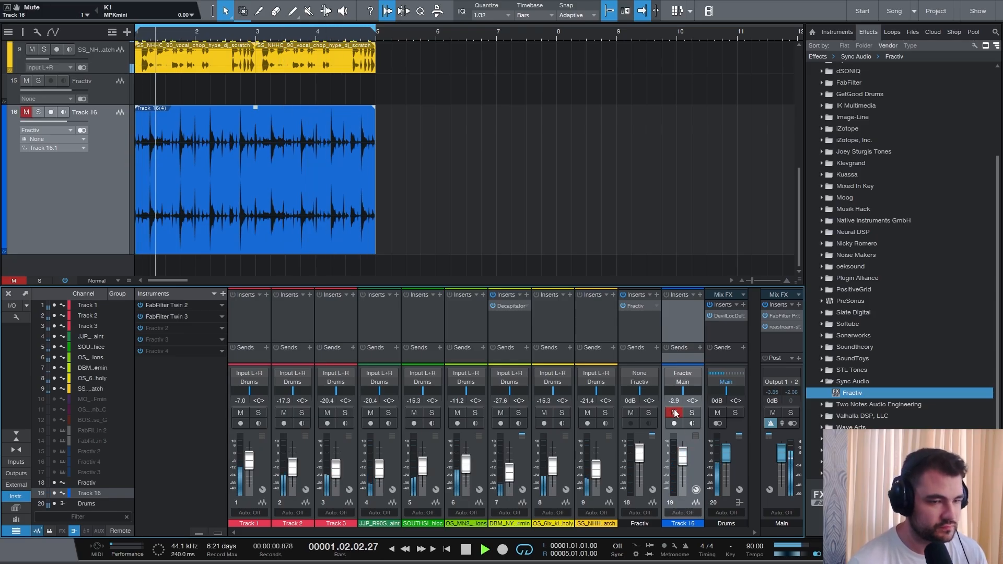
left_click(674, 412)
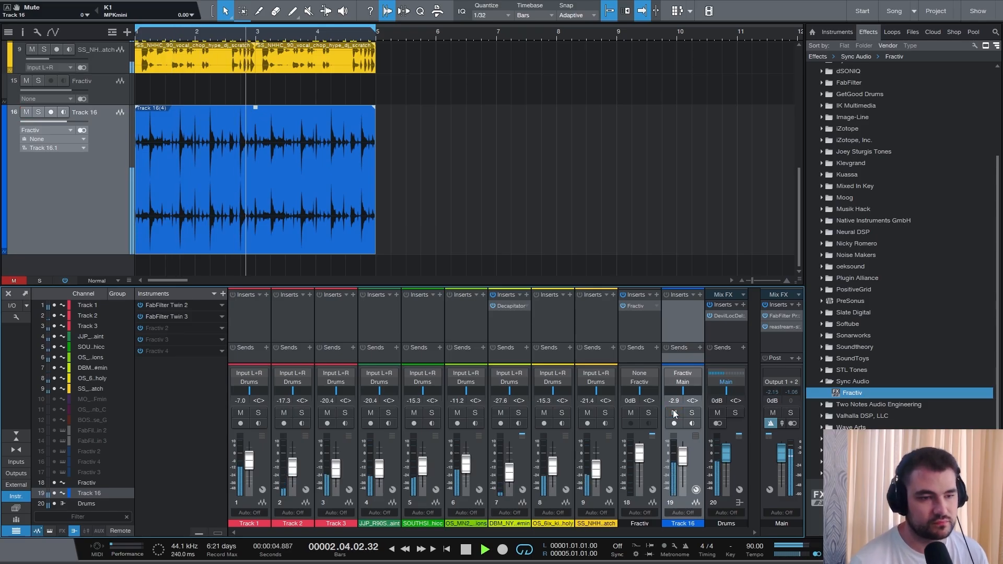
key("space")
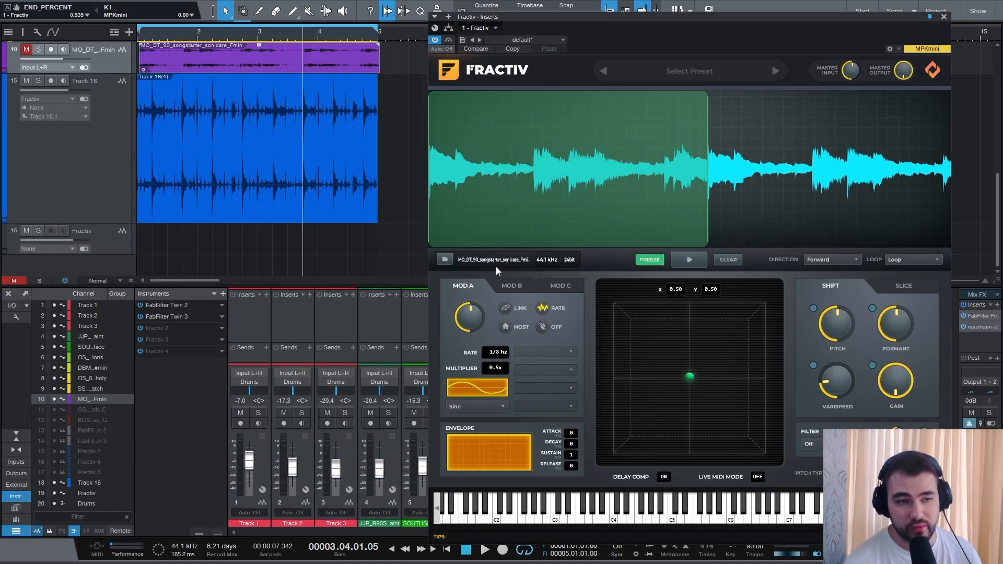
- Preview the frozen sample inside Fractiv and play back the arrangement including Track 17
left_click(688, 260)
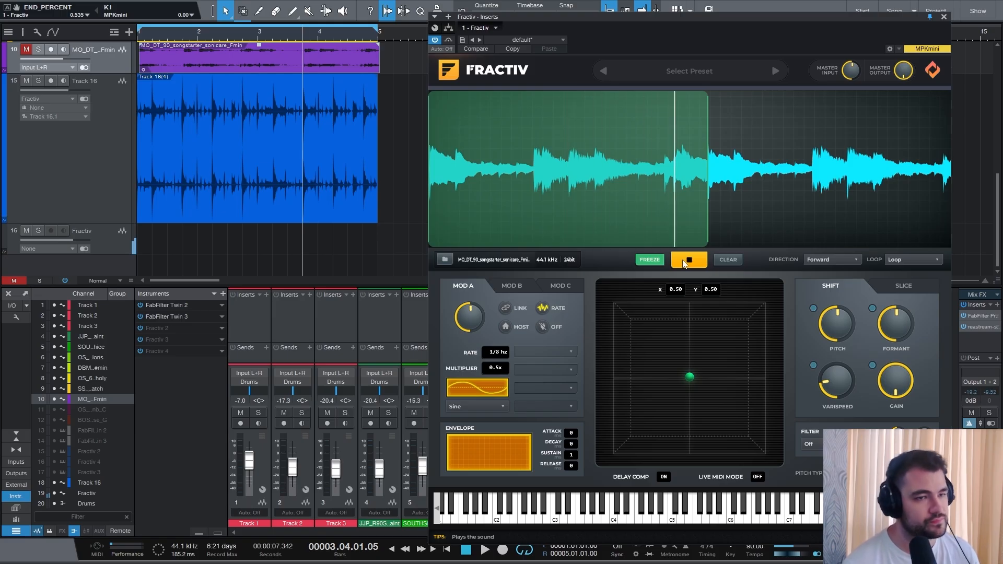
left_click(686, 261)
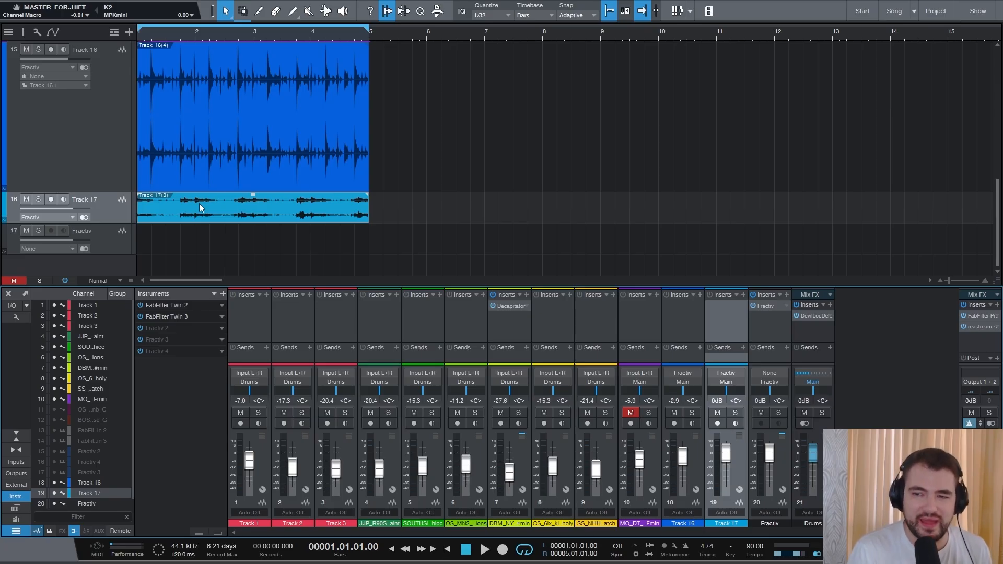
key("space")
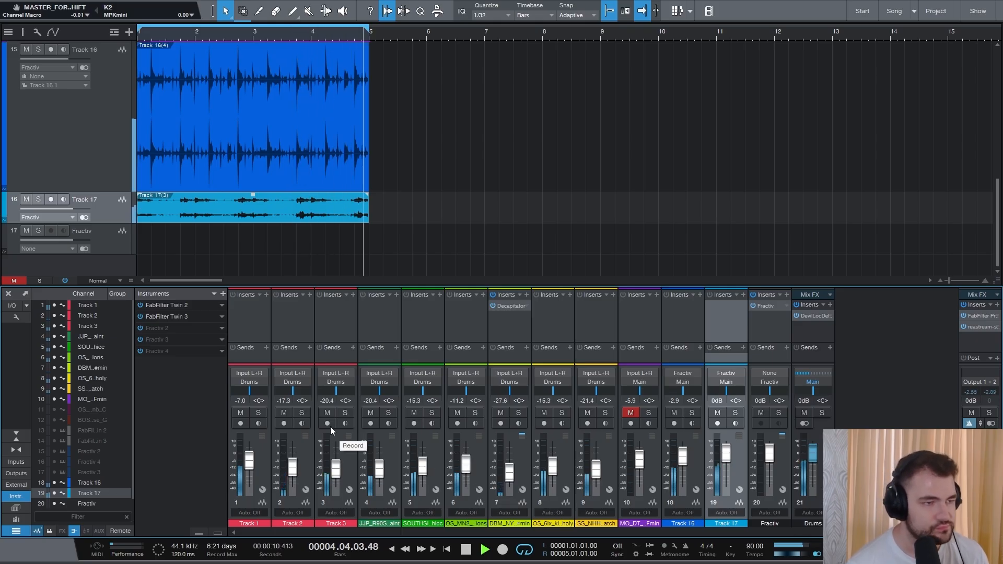
key("space")
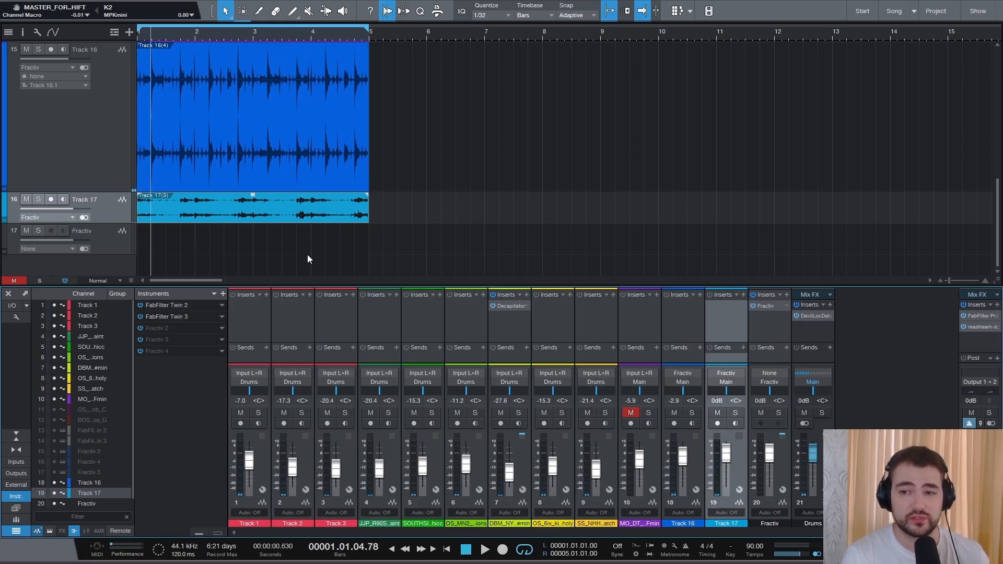
- Open the Fractiv insert's macro controls and assign Knob 1 to PAD_X and Knob 2 to PAD_Y
left_click(104, 233)
left_click(769, 305)
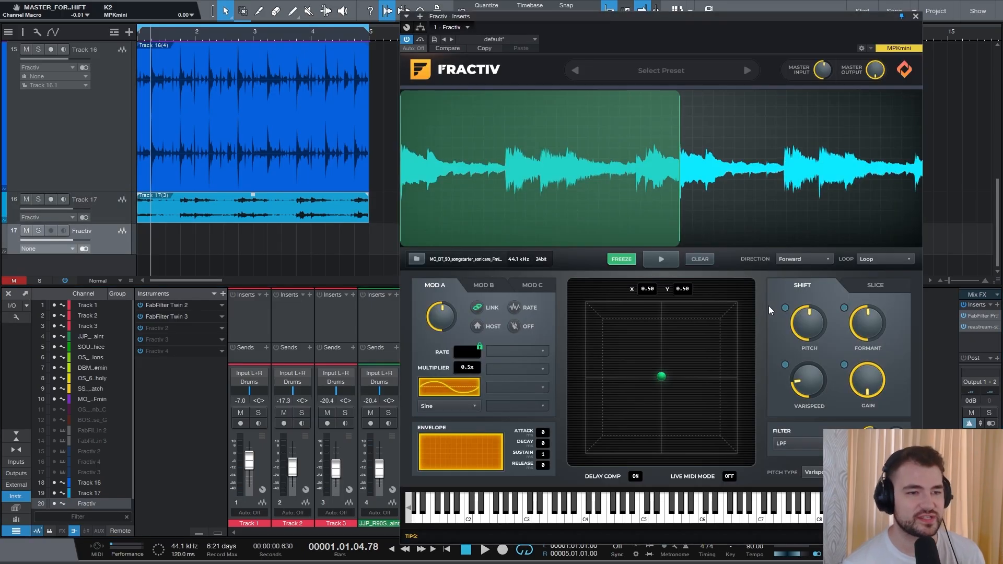
left_click(420, 27)
left_click_drag(435, 60, 302, 65)
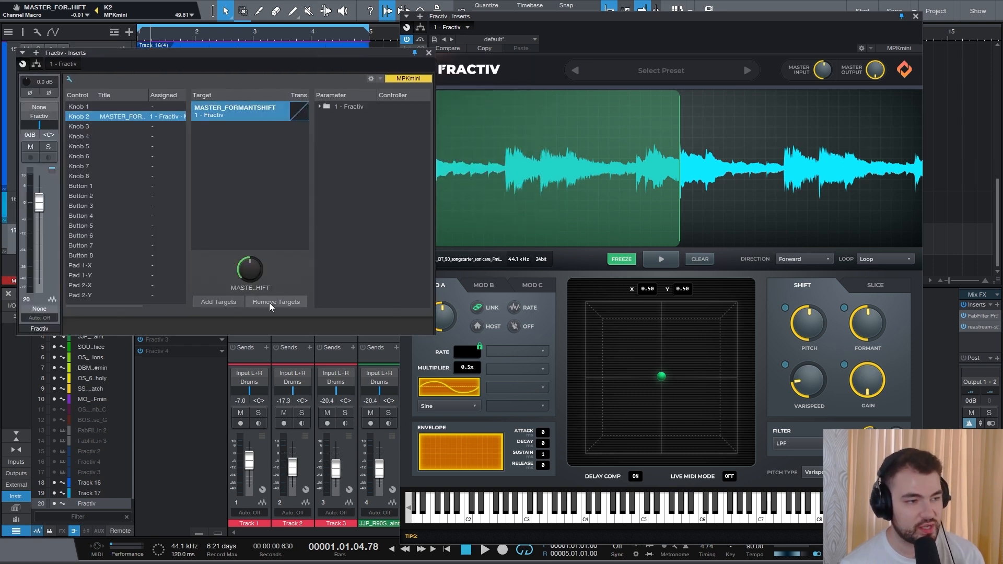
left_click(271, 304)
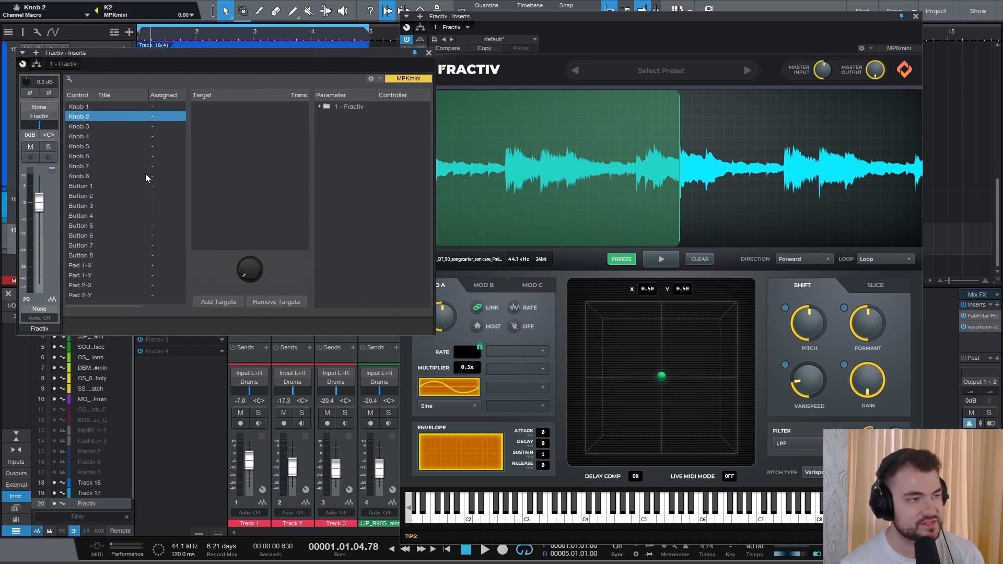
left_click(97, 107)
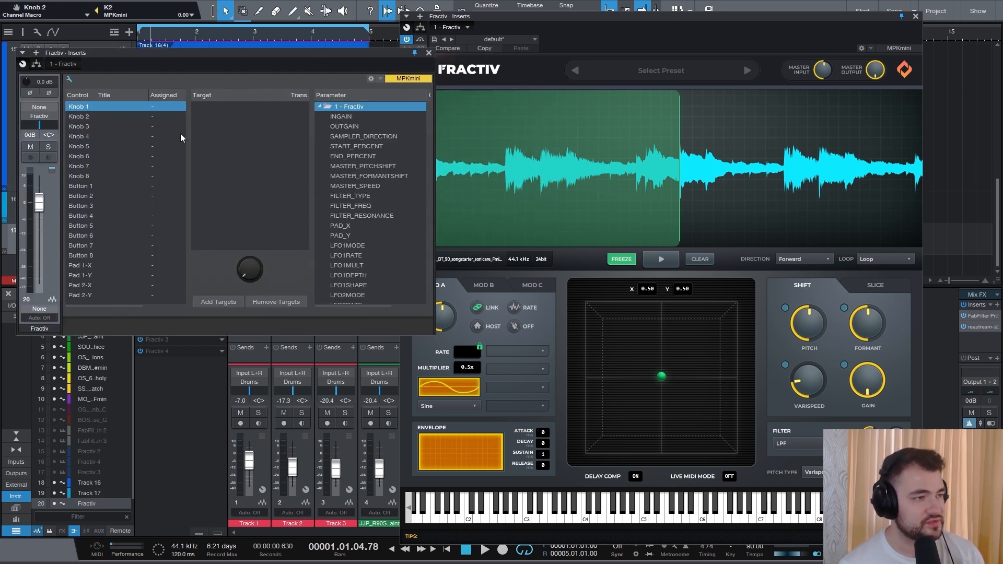
double_click(338, 226)
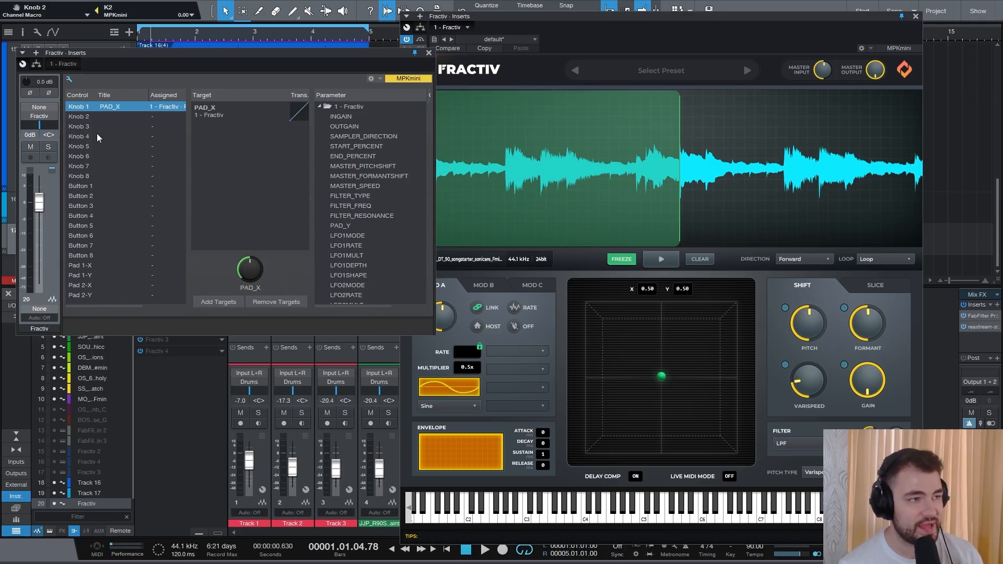
left_click(113, 117)
double_click(355, 236)
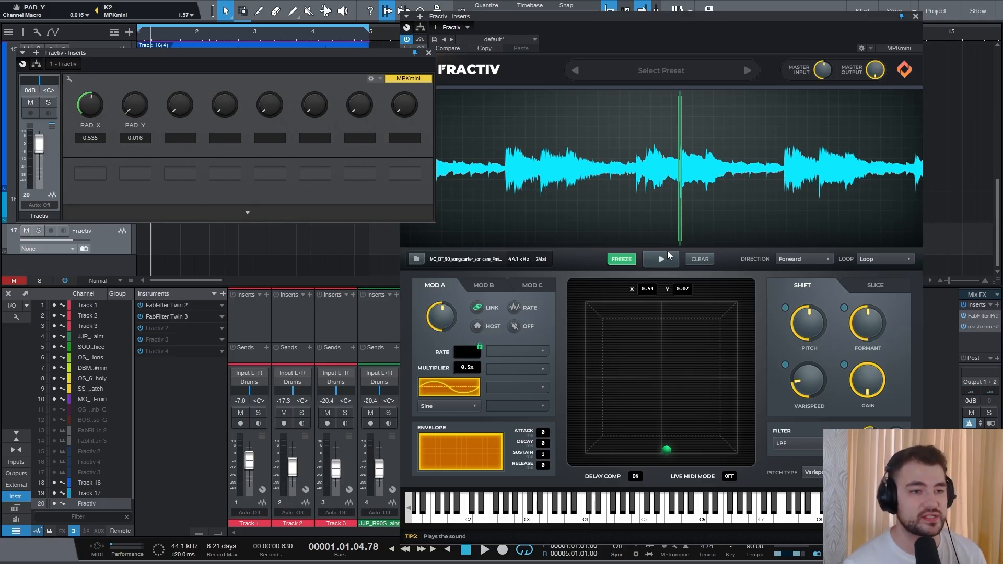
- Set Fractiv's filter type to HPF and lower its filter frequency
left_click_drag(551, 16, 495, 15)
left_click(428, 55)
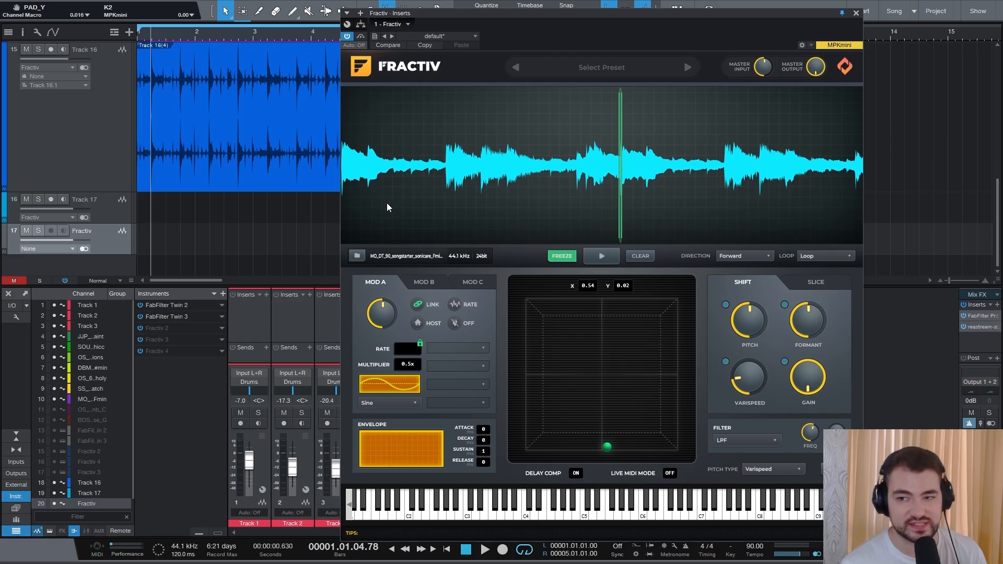
left_click(794, 439)
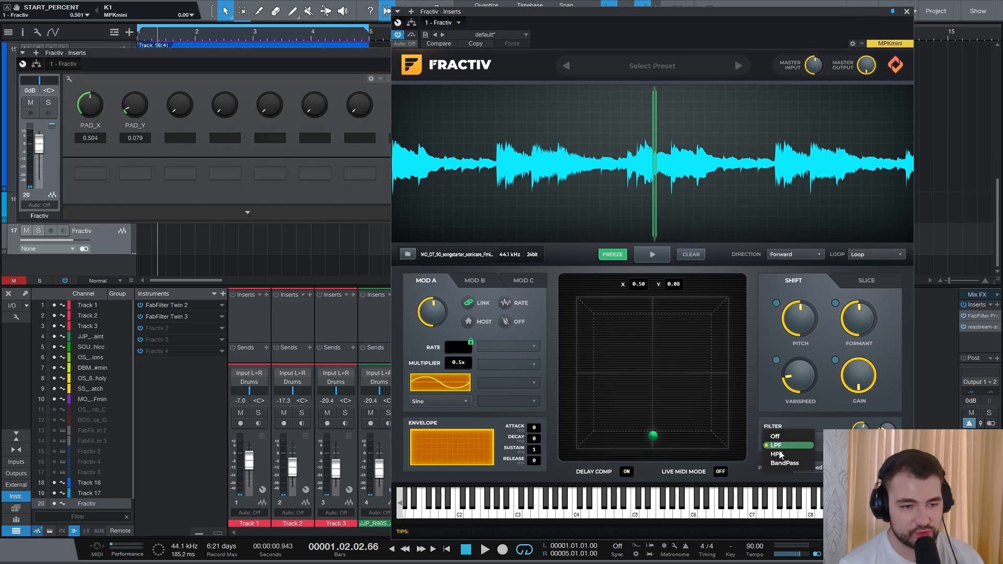
left_click(784, 453)
left_click_drag(860, 432, 861, 436)
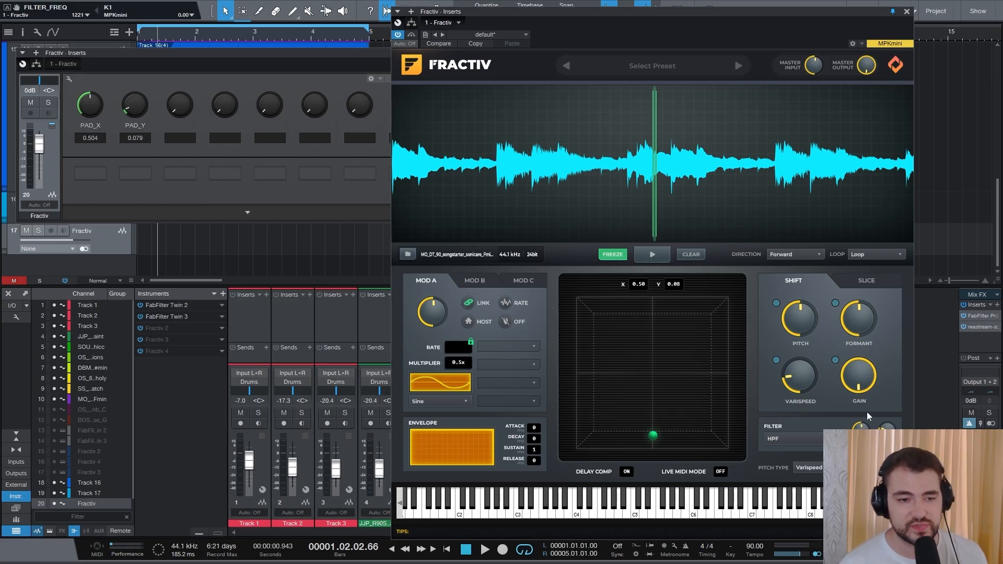
left_click_drag(861, 435, 862, 471)
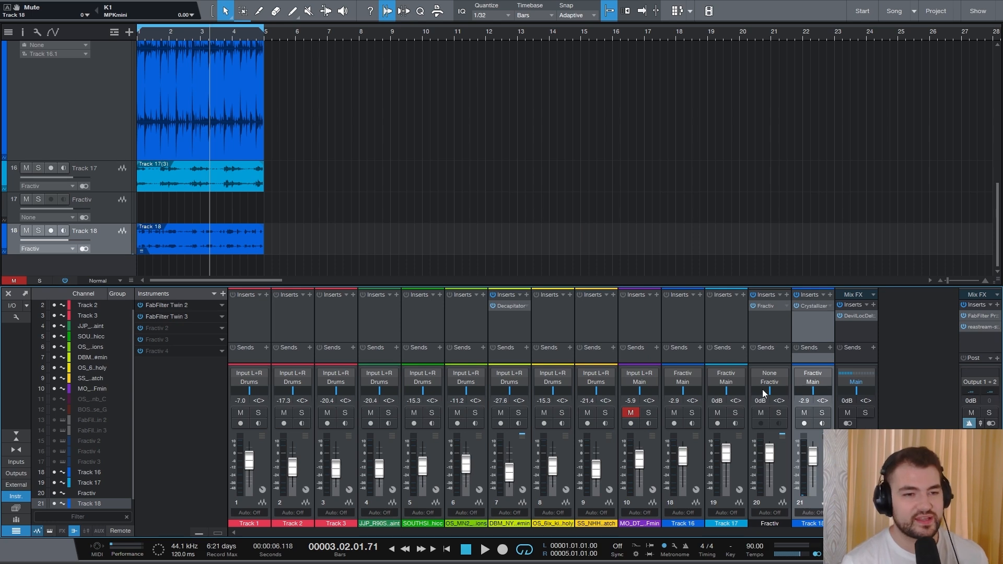
- Inspect Track 18's Crystallizer insert and audition Track 18 soloed during playback
double_click(813, 305)
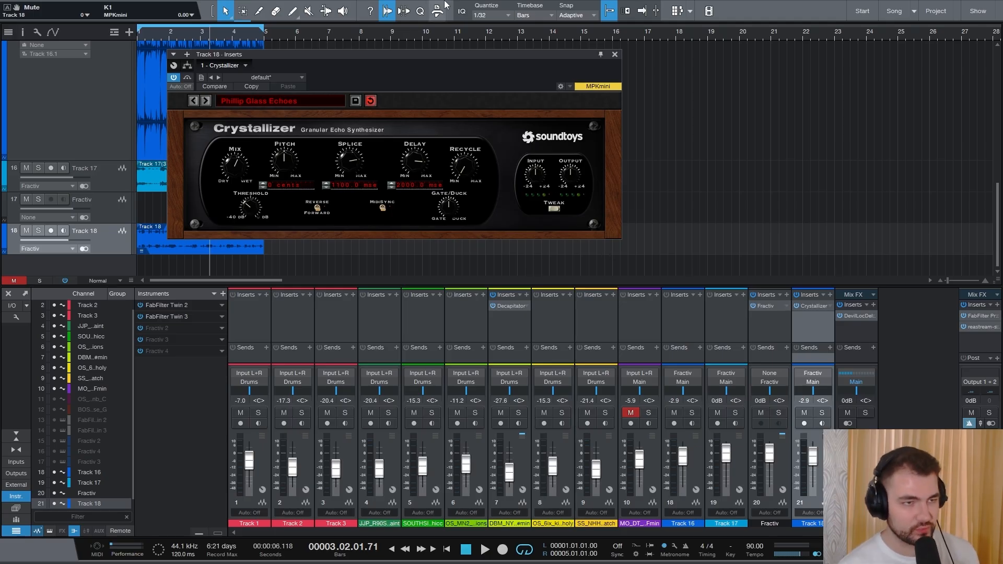
left_click(615, 54)
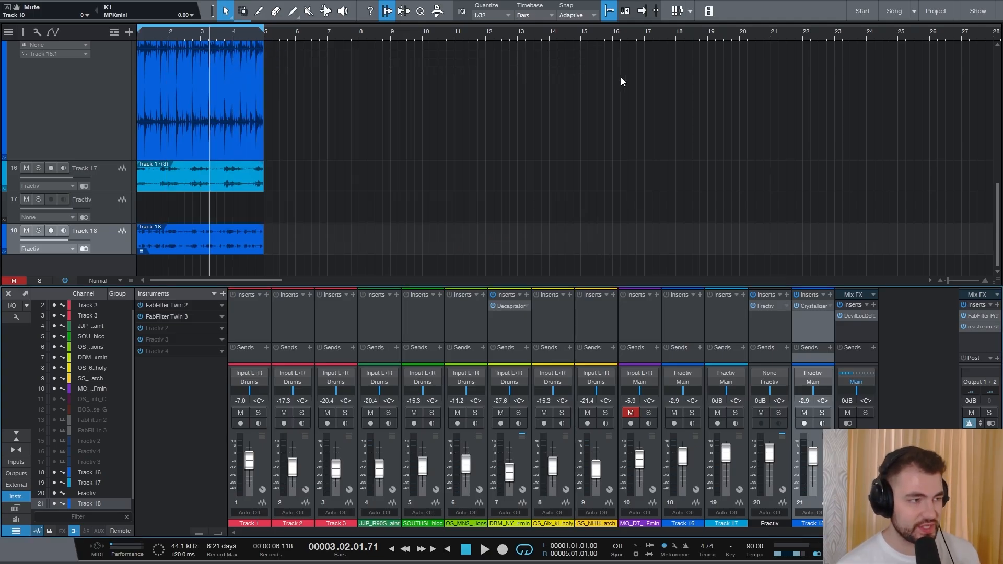
left_click(822, 413)
key("space")
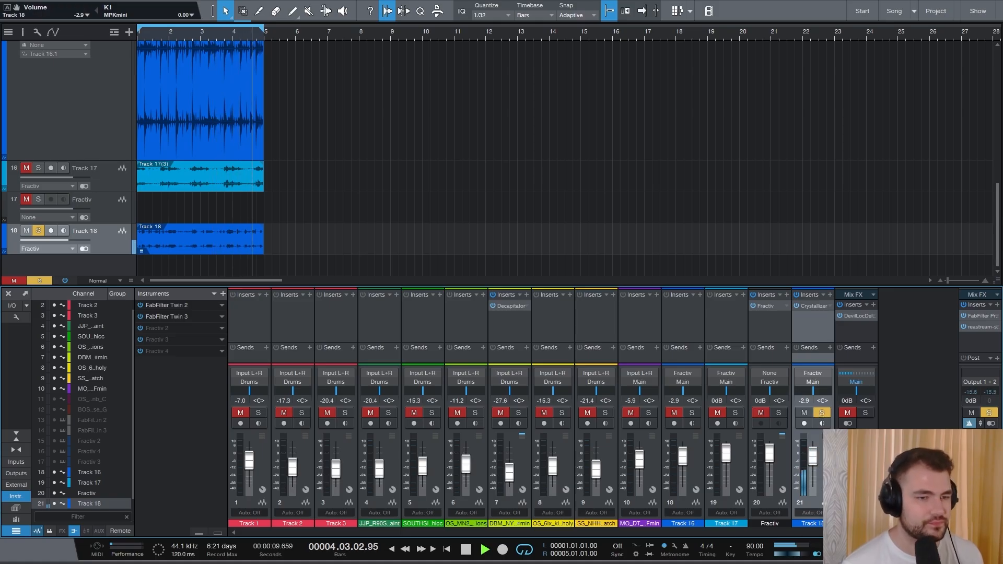
key("space")
left_click(822, 413)
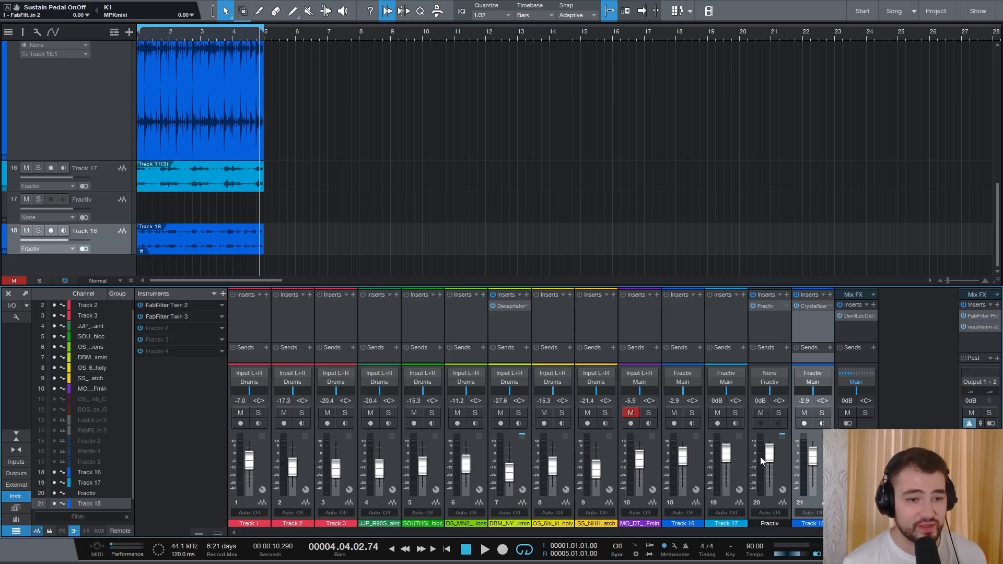
key("space")
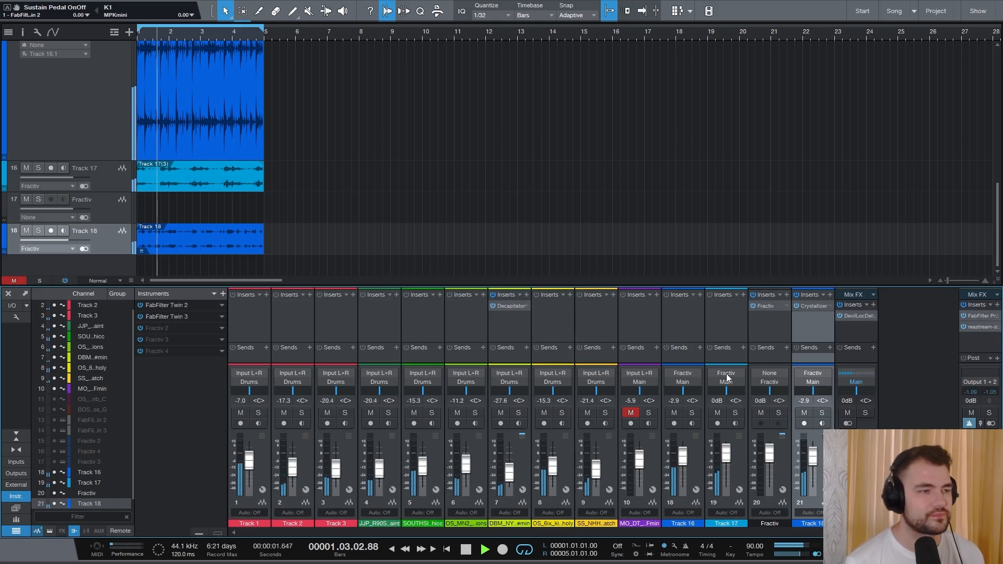
left_click(804, 416)
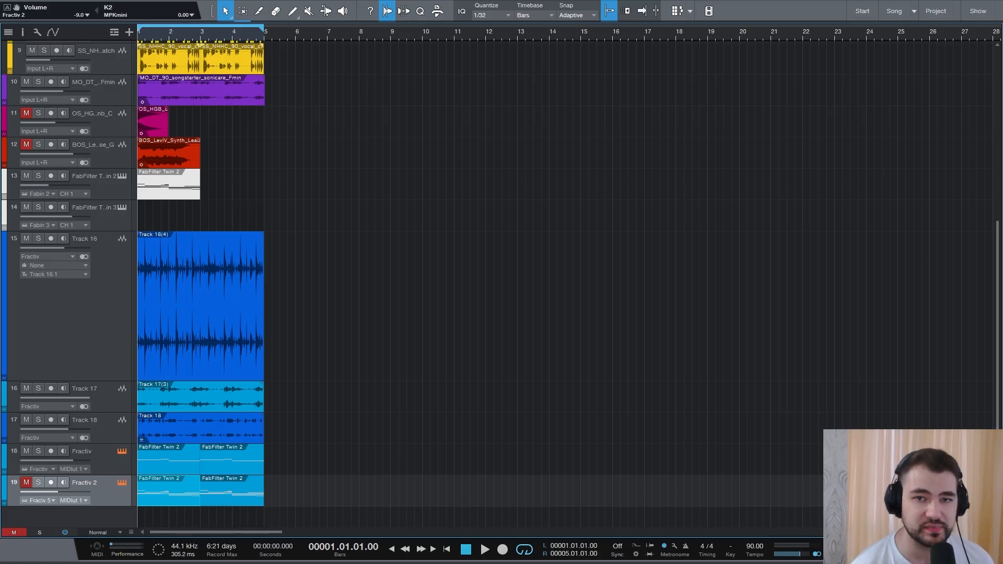
- Open the Fractiv instrument window and view the Fractiv track's MIDI part in the editor
left_click_drag(1002, 117, 613, 10)
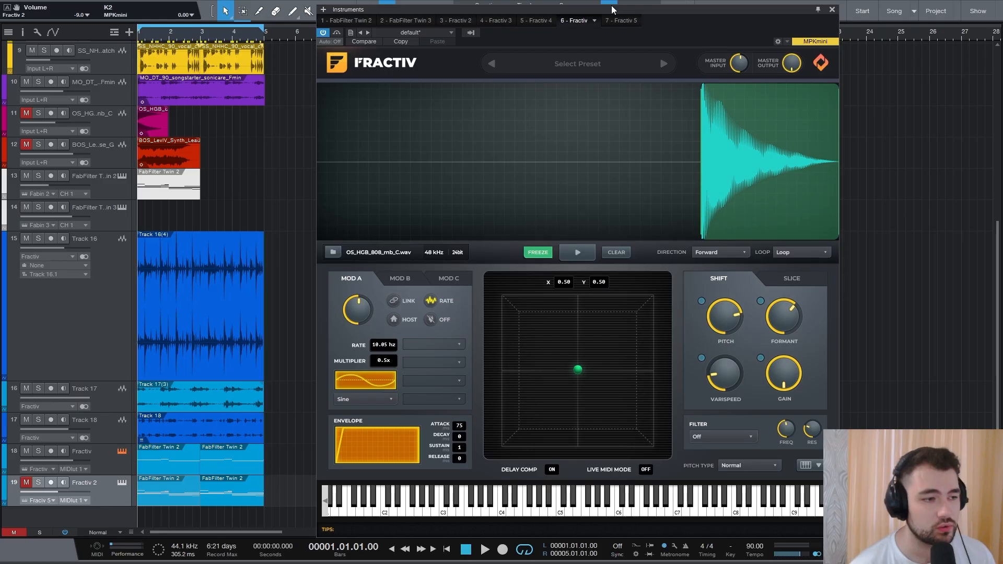
double_click(183, 463)
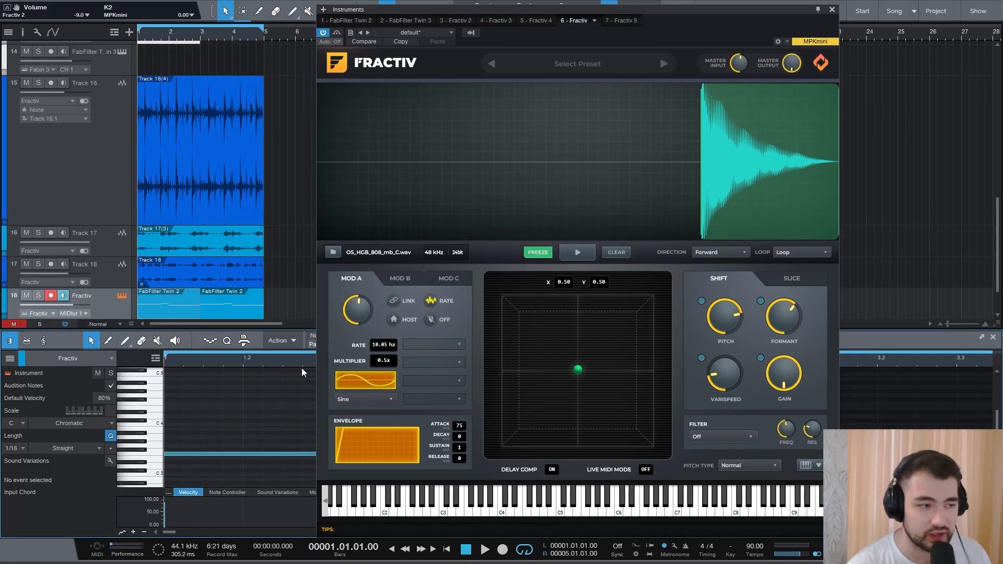
left_click_drag(741, 12, 721, 13)
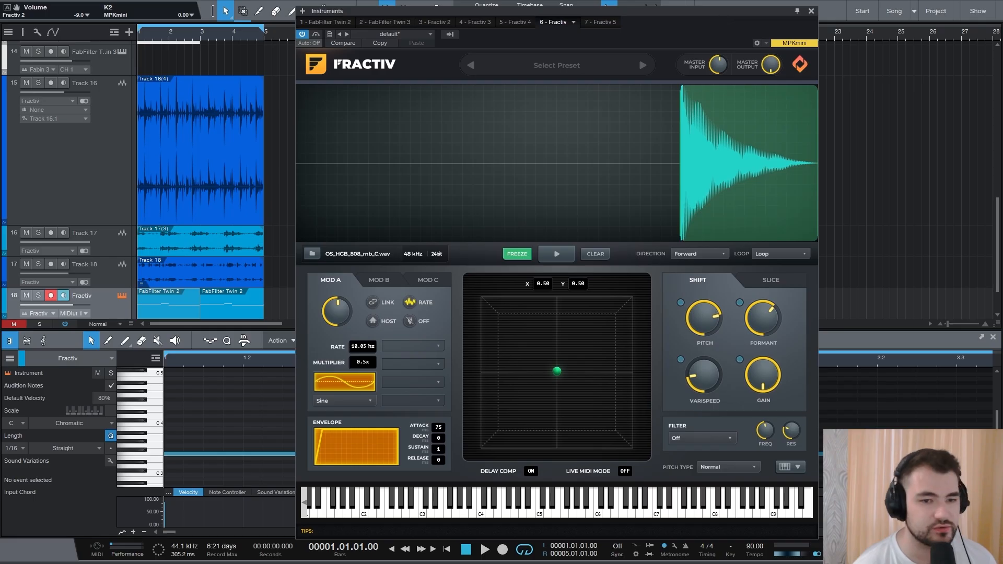
left_click(994, 338)
left_click_drag(463, 6, 531, 1)
- Audition the Fractiv instrument track soloed, triggering its C3 key during playback
left_click(39, 451)
key("space")
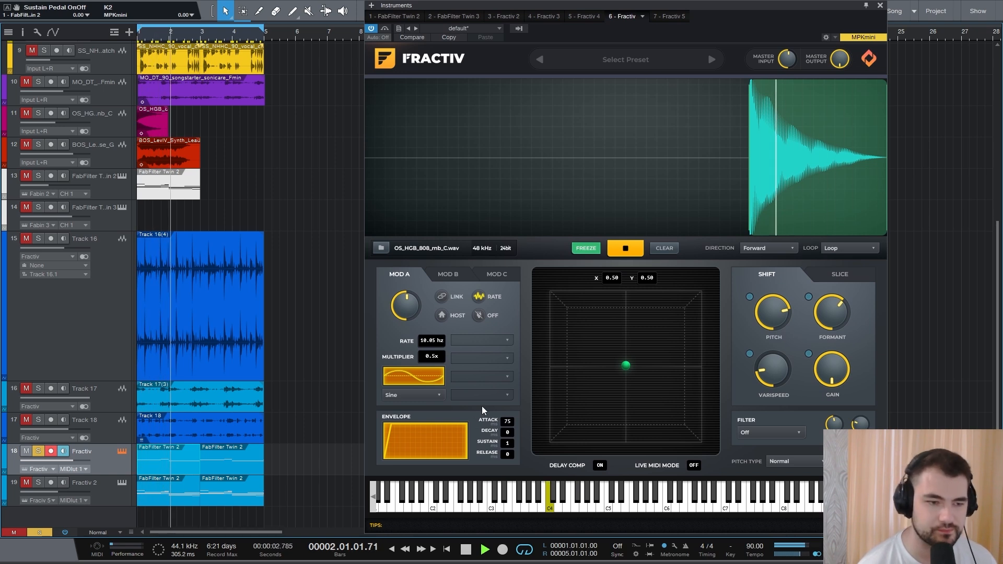
left_click(555, 509)
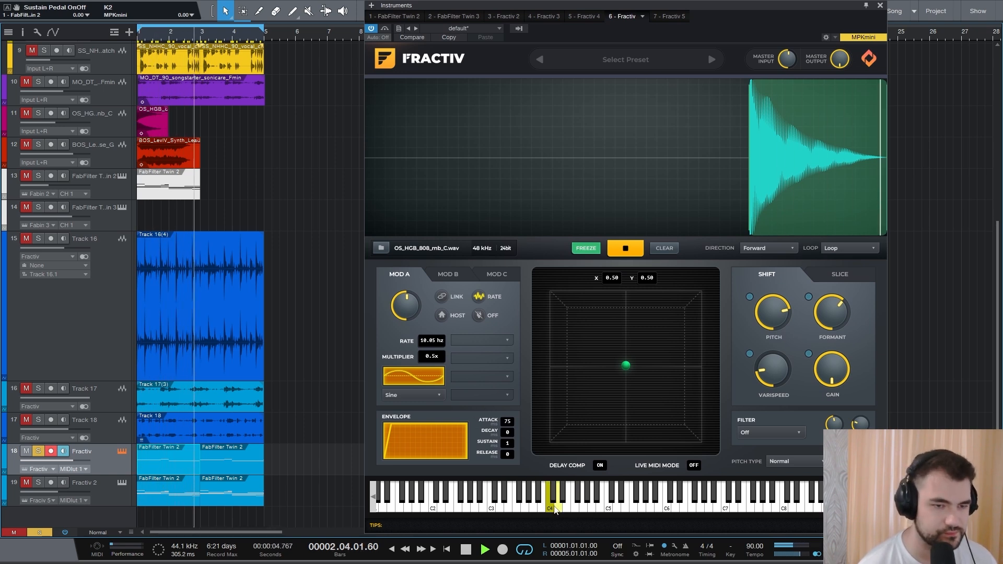
key("space")
left_click_drag(754, 6, 643, 7)
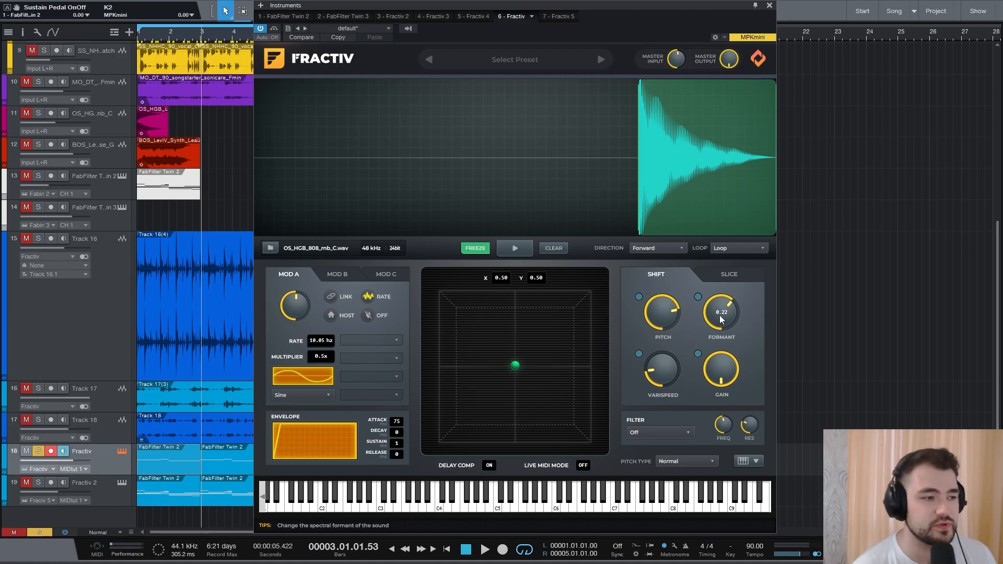
left_click(38, 451)
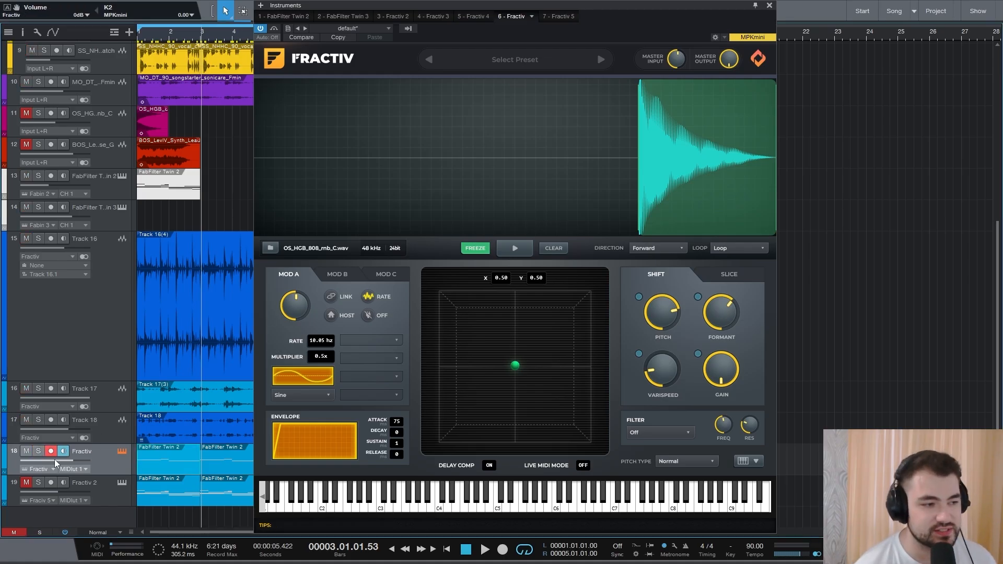
- Close the instrument window and play the arrangement from the start
left_click(769, 5)
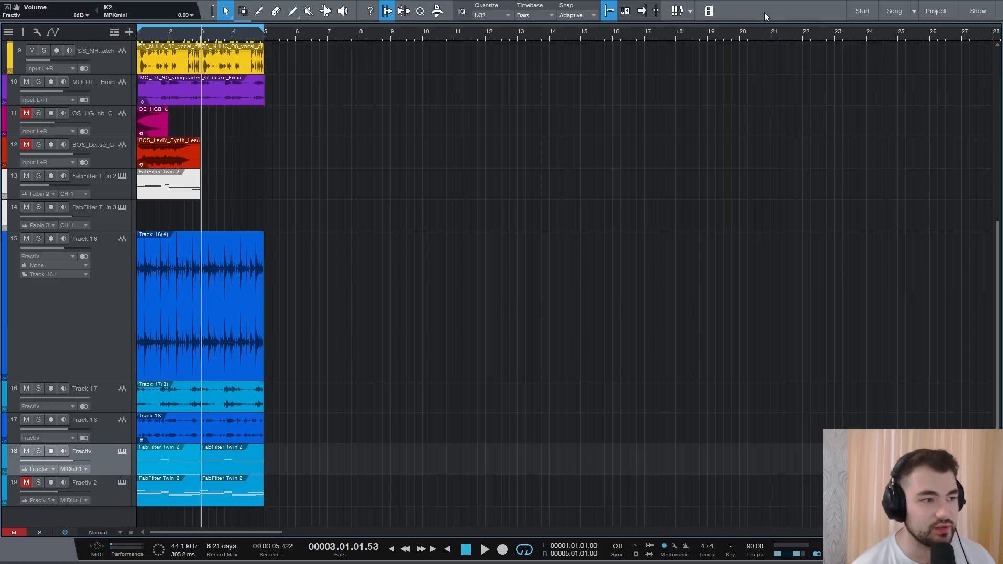
left_click(466, 550)
key("space")
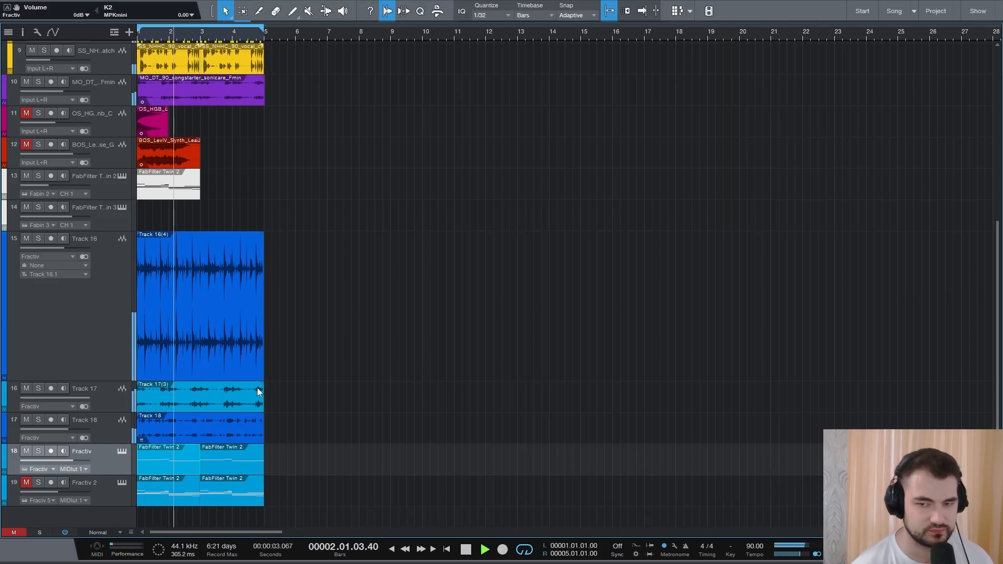
key("space")
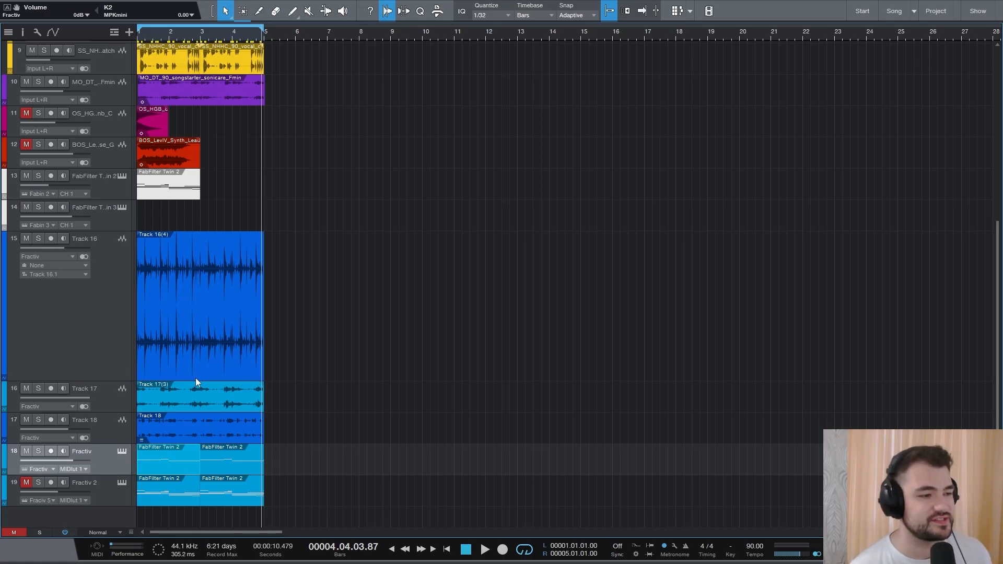
- Unmute the Fractiv 2 track and open its Fractiv instrument
left_click(24, 487)
left_click(122, 483)
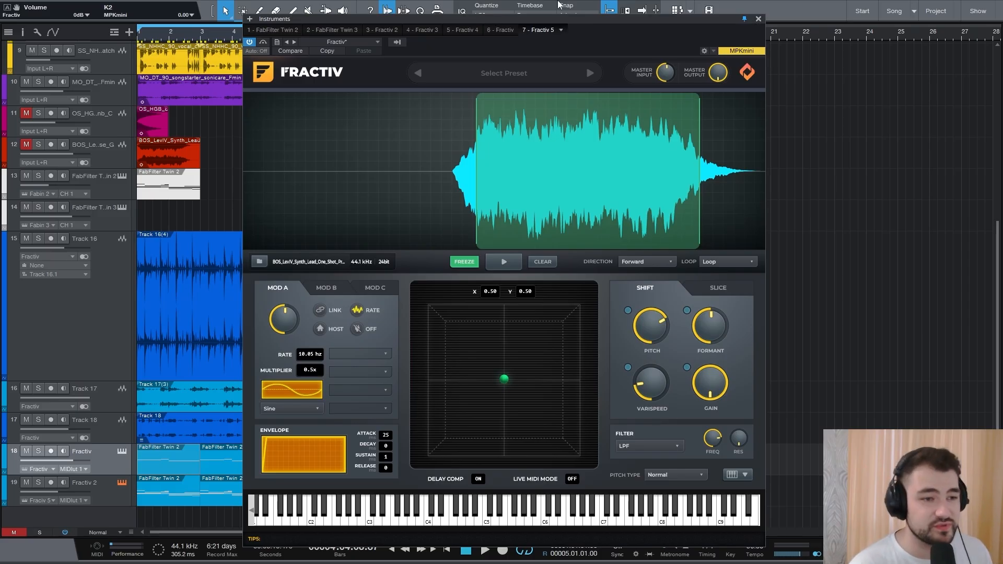
- Preview the loaded one-shot sample in Fractiv's sample player, starting and stopping it
left_click_drag(491, 17, 497, 12)
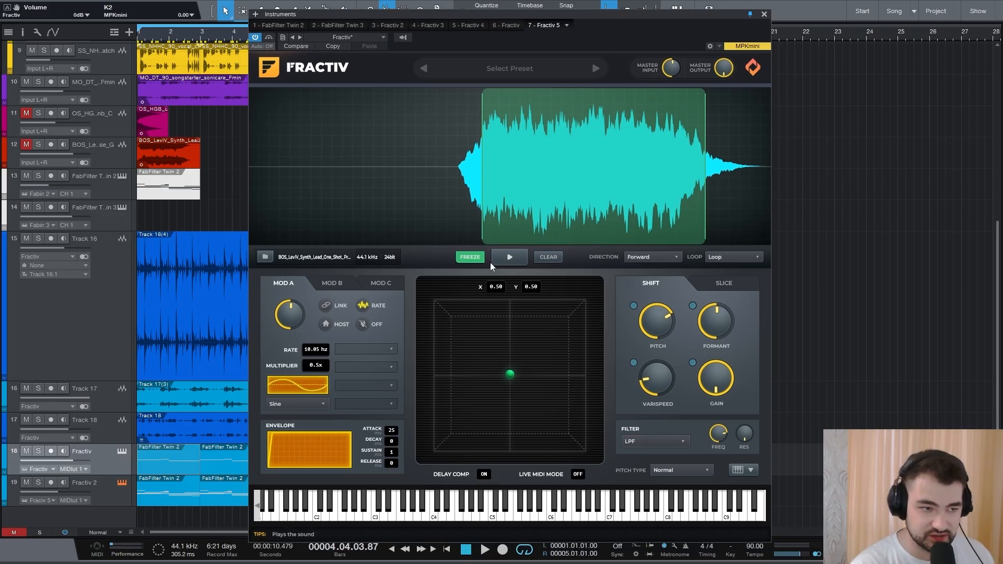
left_click(503, 256)
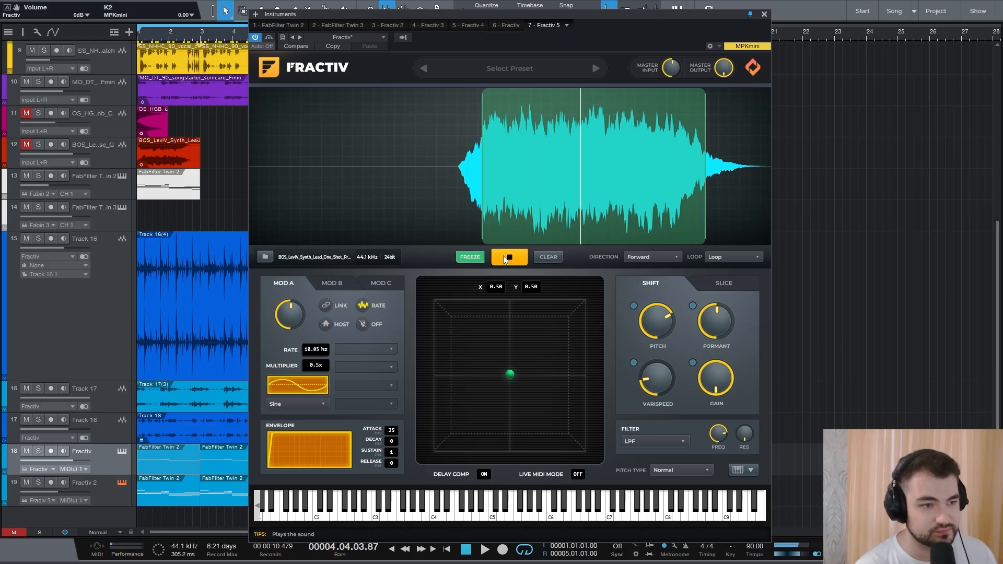
left_click(503, 255)
- Open the Fractiv 2 track's MIDI part in the editor and start arrangement playback
double_click(183, 491)
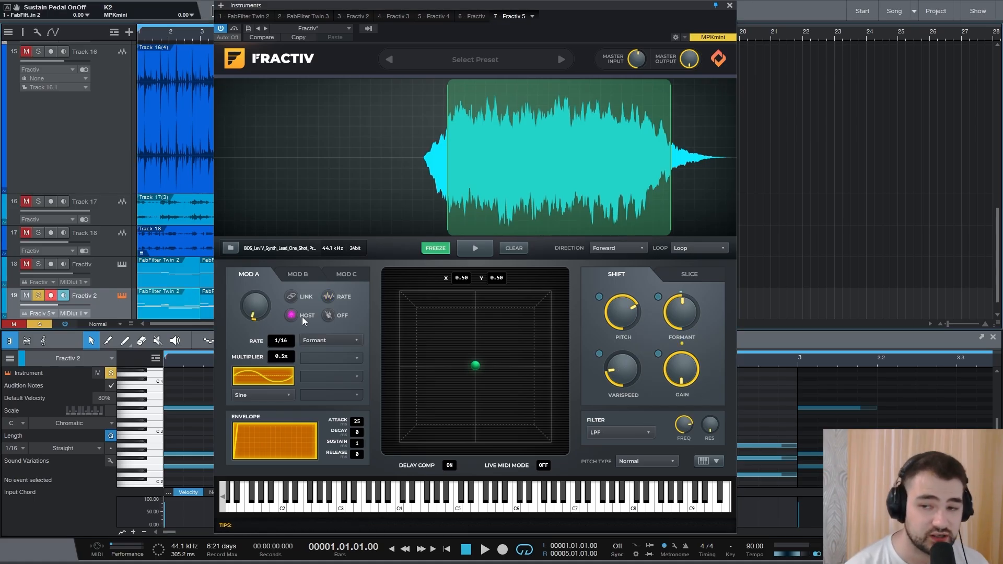
mouse_move(265, 314)
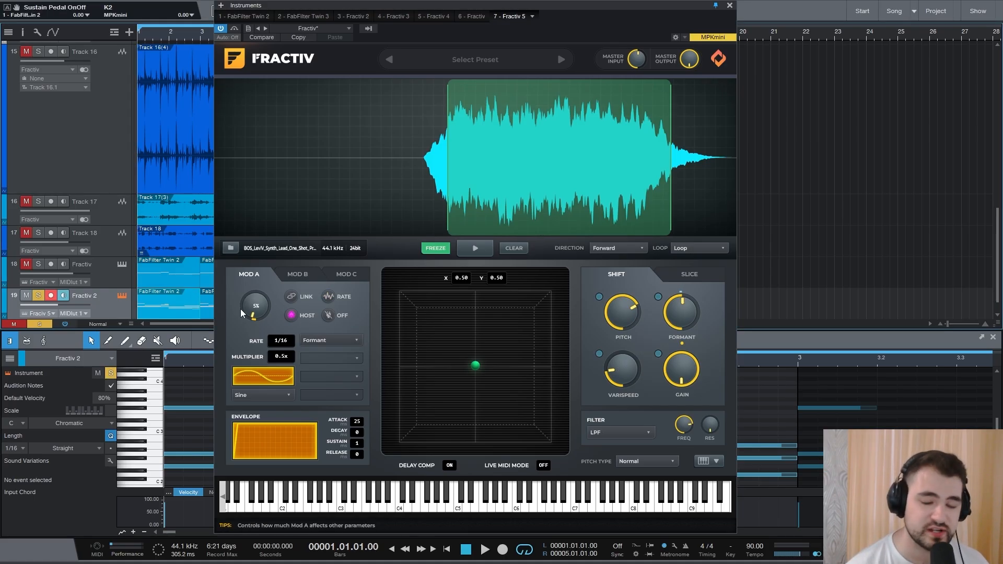
mouse_move(678, 313)
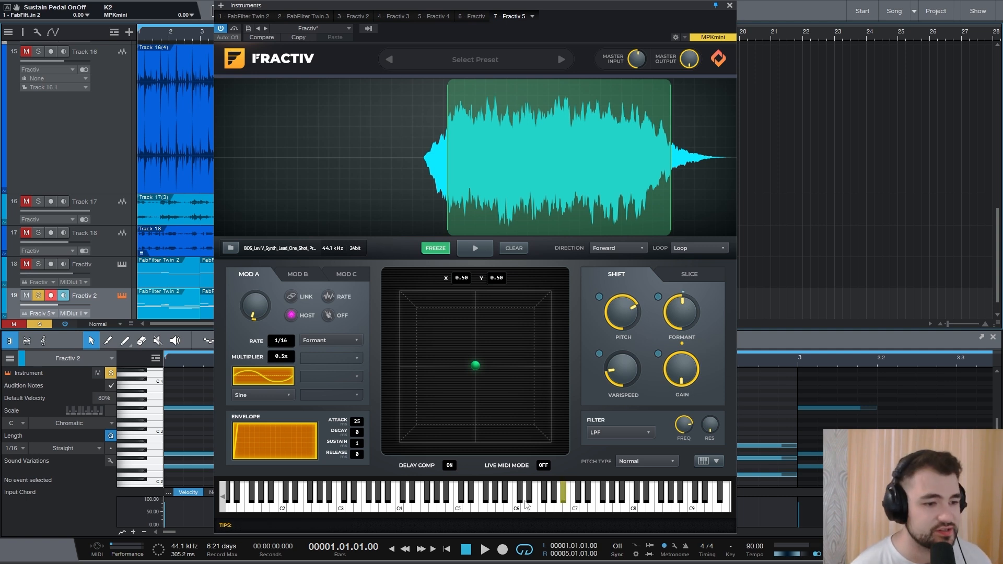
left_click(486, 553)
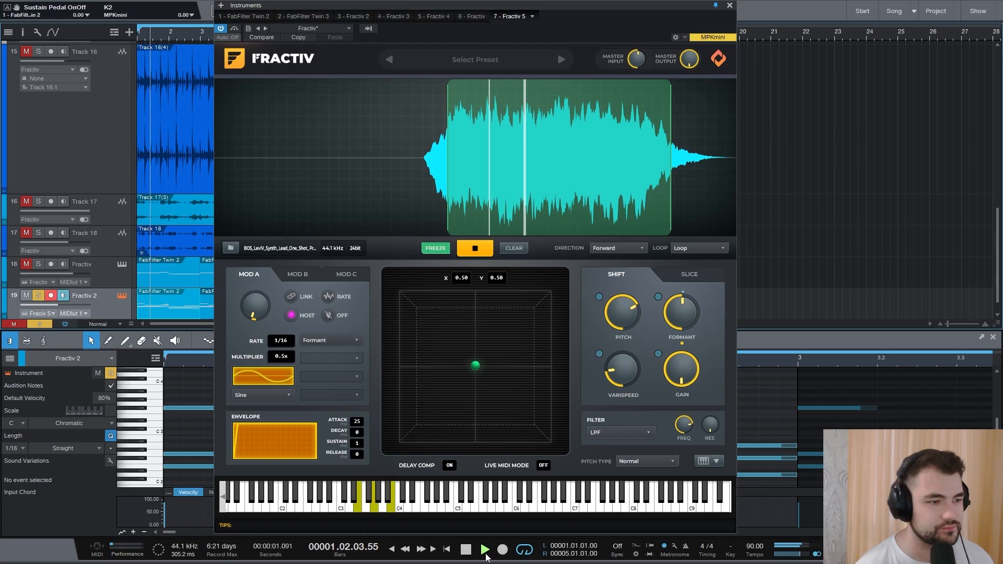
- Nudge the Mod A amount knob while playing, and close the instrument window
left_click_drag(253, 312, 253, 314)
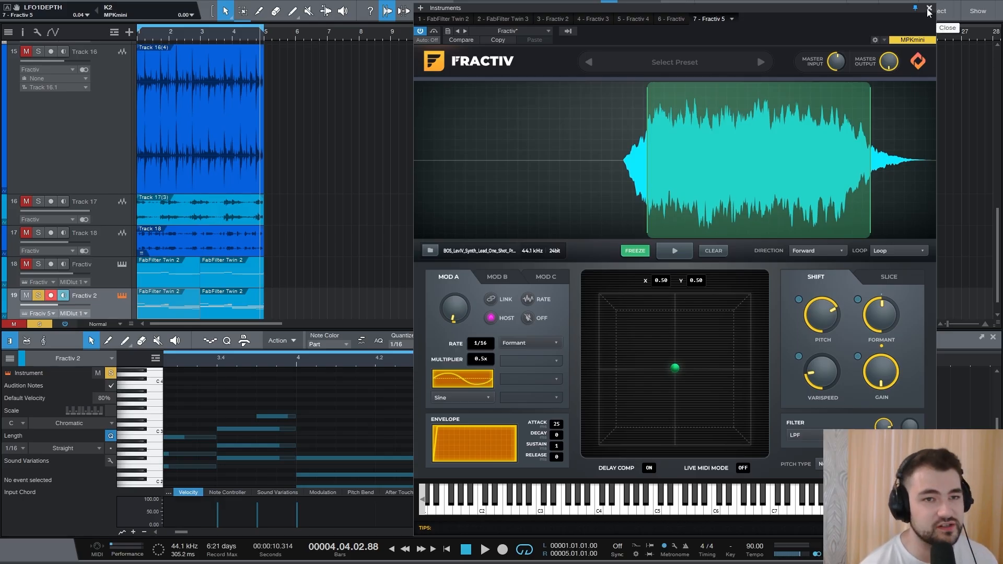
left_click(929, 10)
- Unsolo the Fractiv 2 track and play the arrangement briefly before stopping
left_click(42, 294)
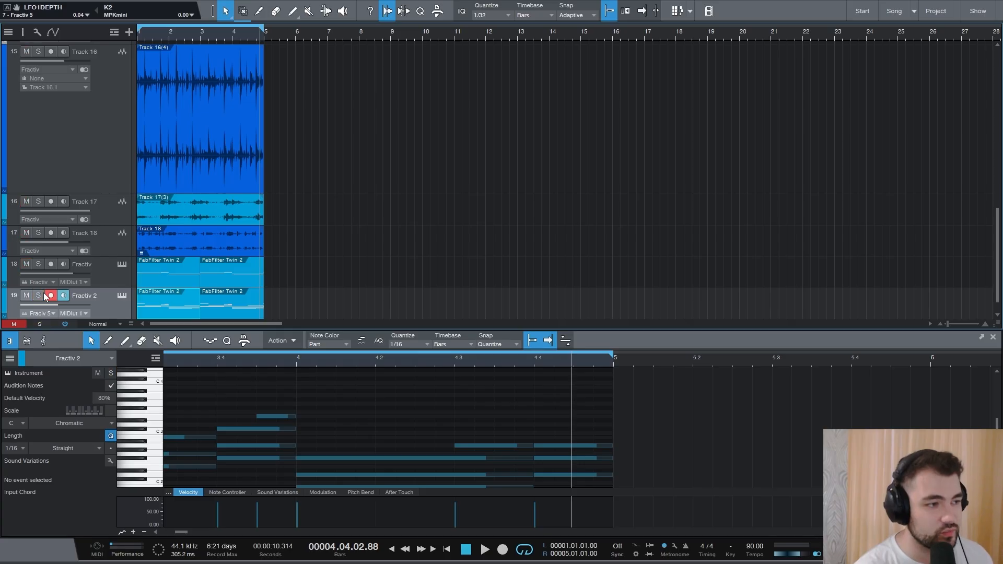
left_click(464, 551)
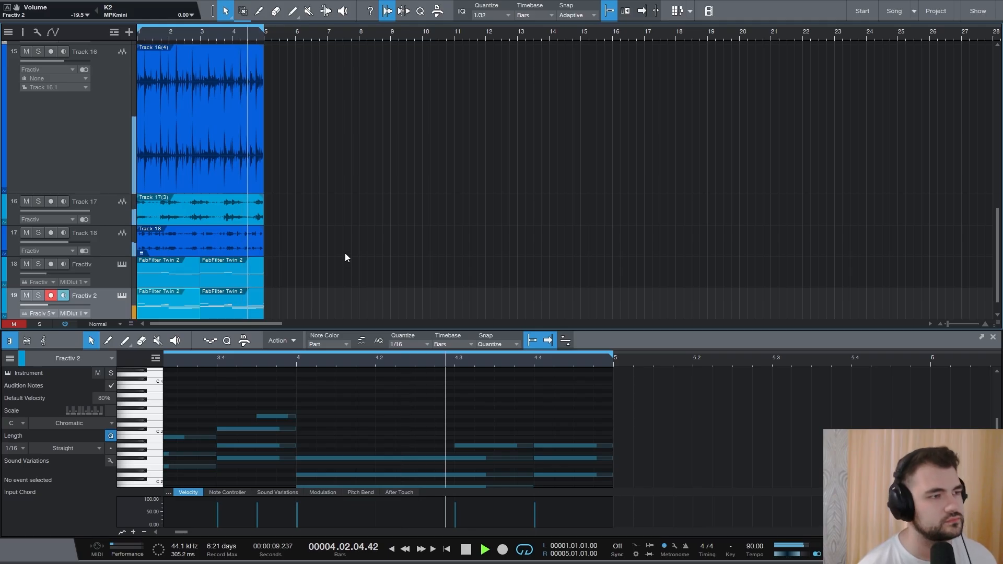
key("space")
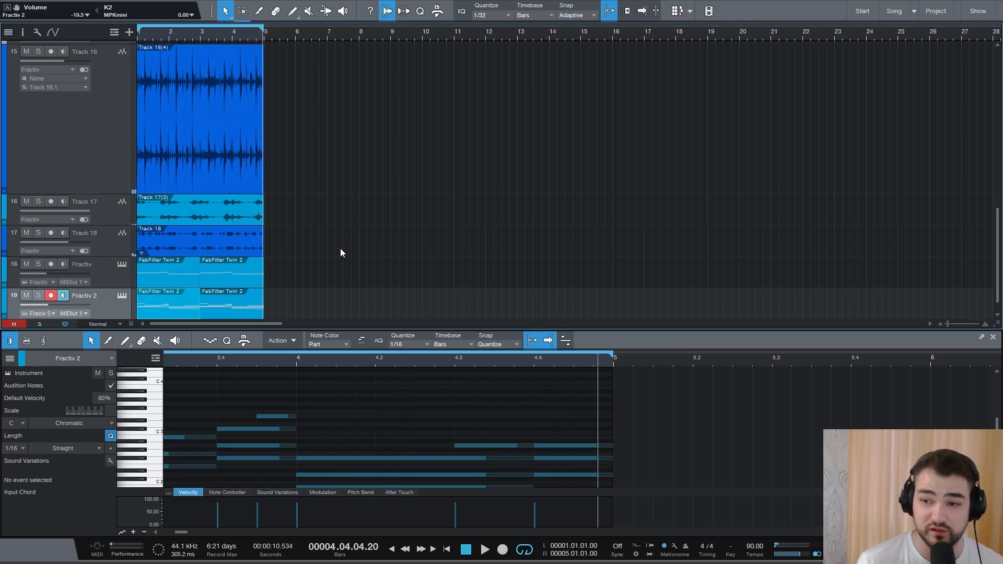